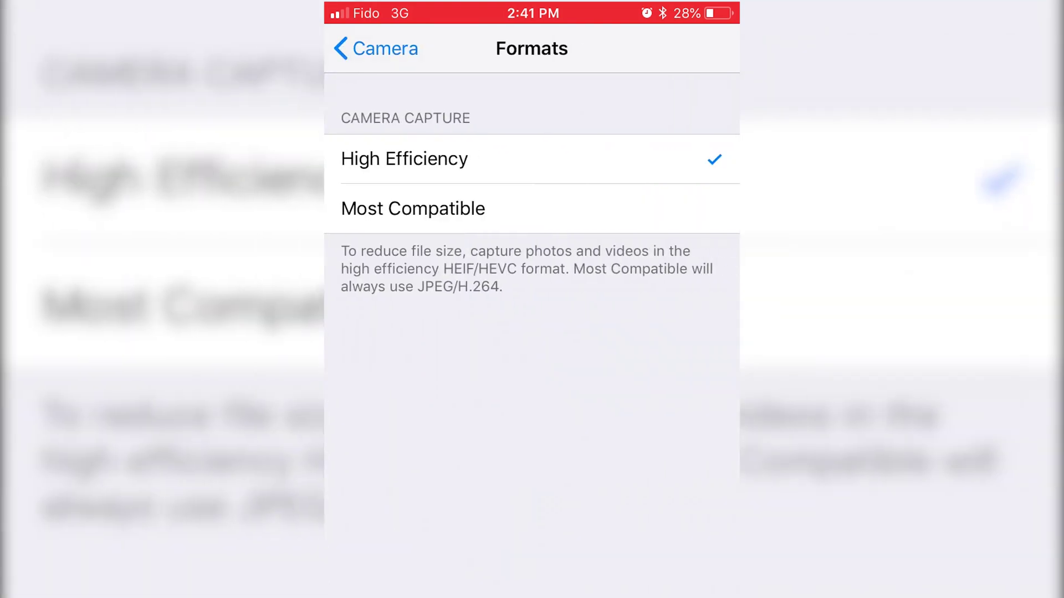
Step: Choose Most Compatible camera capture so new iPhone videos record as H.264
left_click(413, 209)
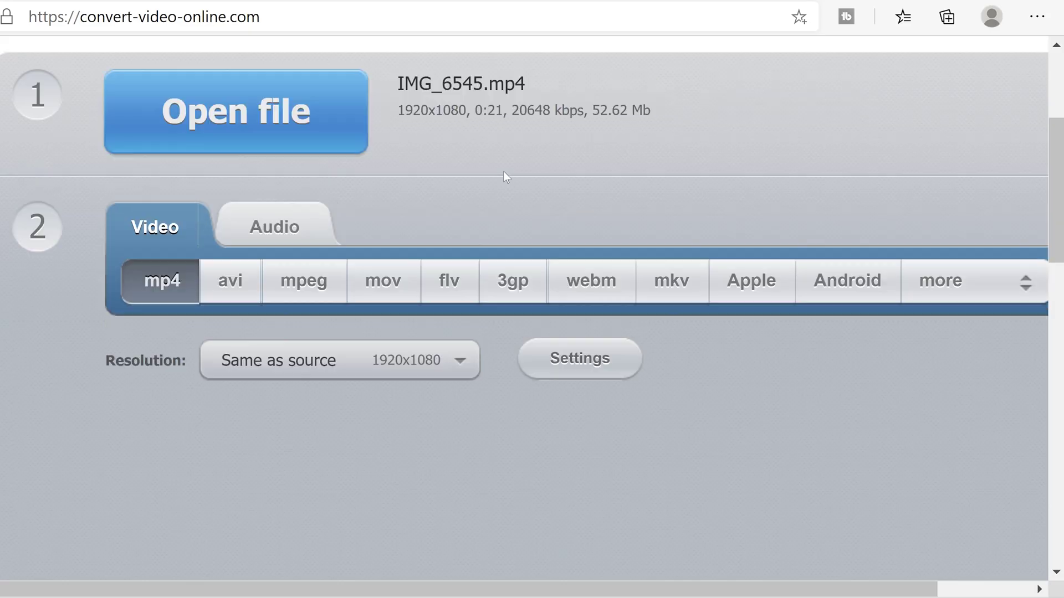
Step: Scroll the Convert Video Online page down to the mp4 Convert button
left_click_drag(1056, 166, 1042, 261)
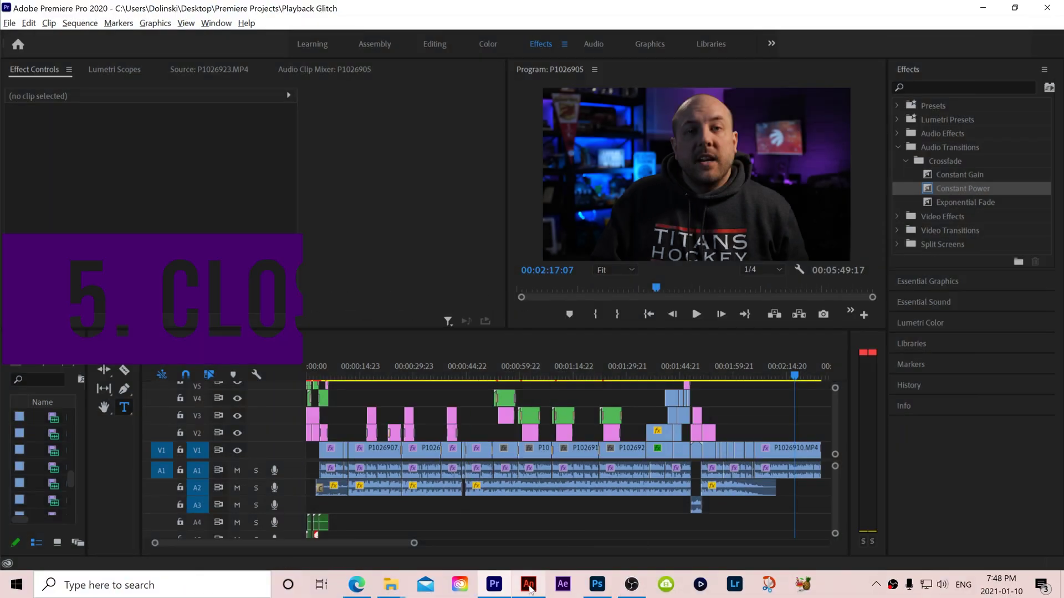
Step: Close the Adobe Animate window and another extra program from the taskbar
left_click(530, 586)
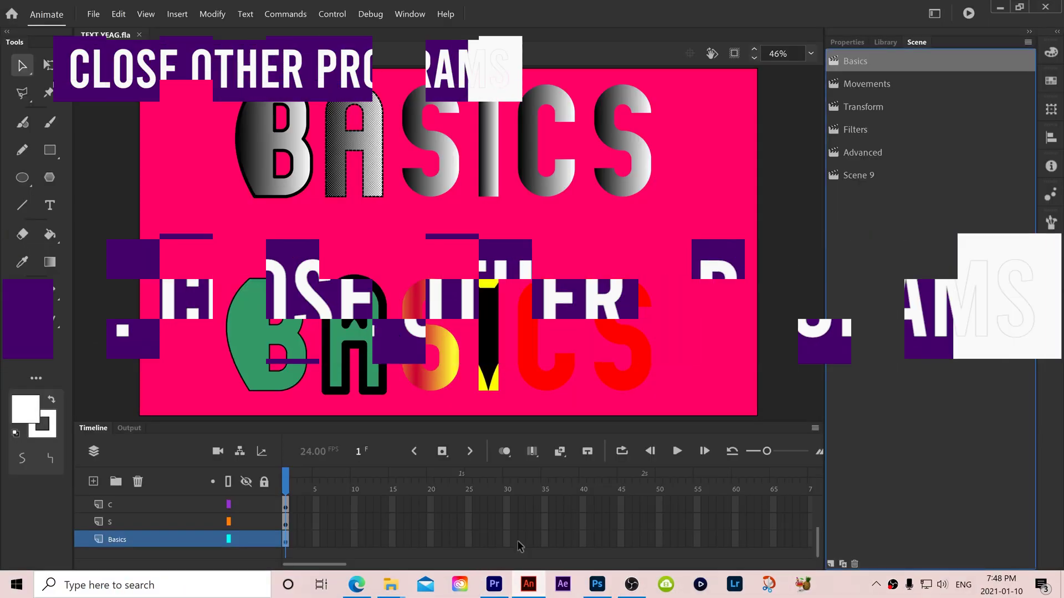
right_click(529, 587)
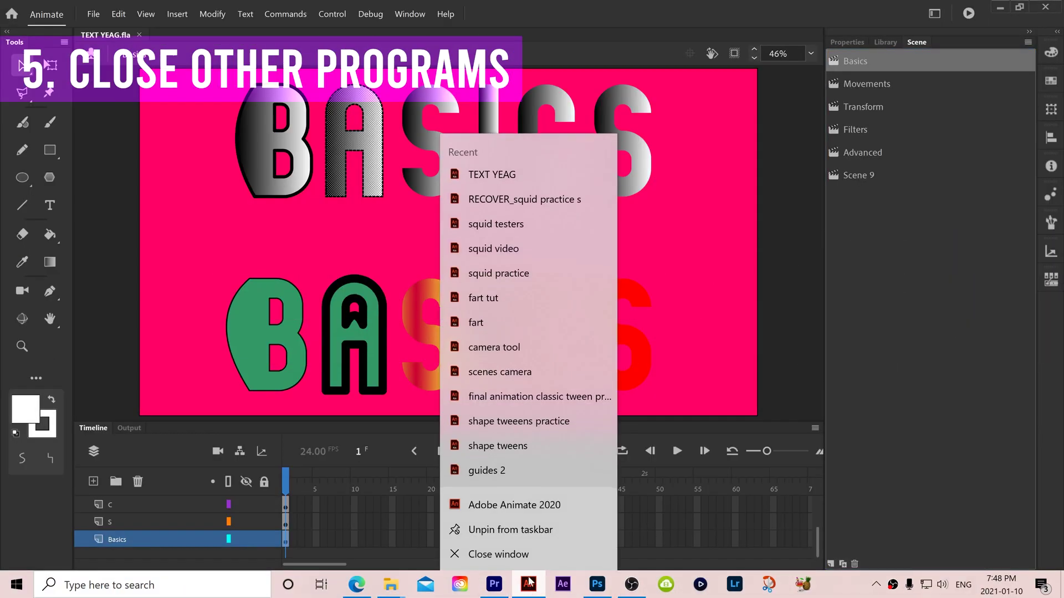
left_click(517, 554)
left_click(598, 585)
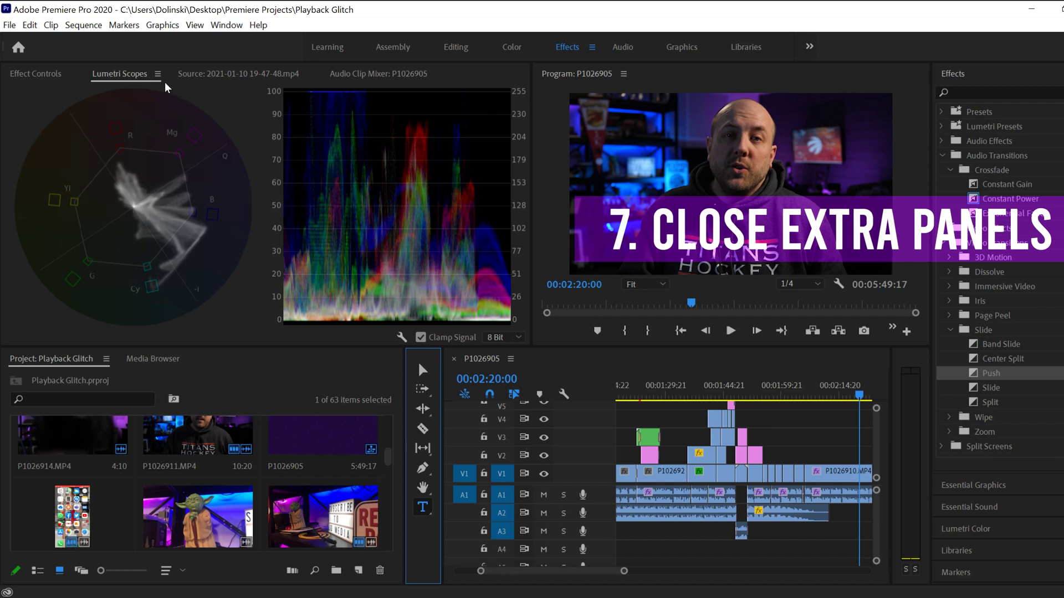
Step: Close the Lumetri Scopes panel and switch the Project panel to List View
left_click(158, 74)
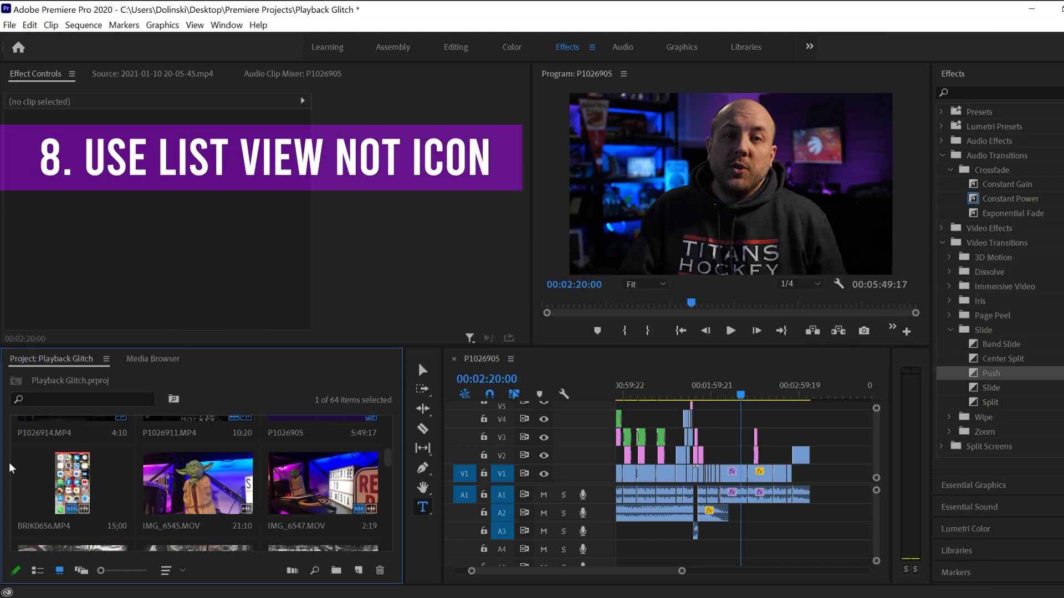
mouse_move(390, 461)
left_mouse_down()
mouse_move(386, 476)
mouse_move(392, 441)
left_mouse_up()
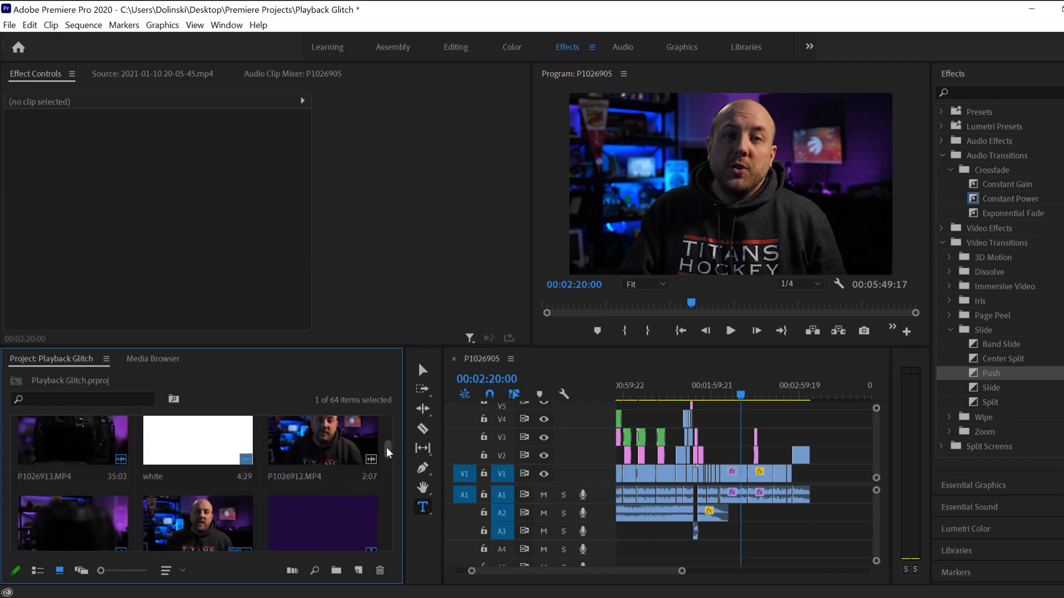
scroll(388, 454, "down", 5)
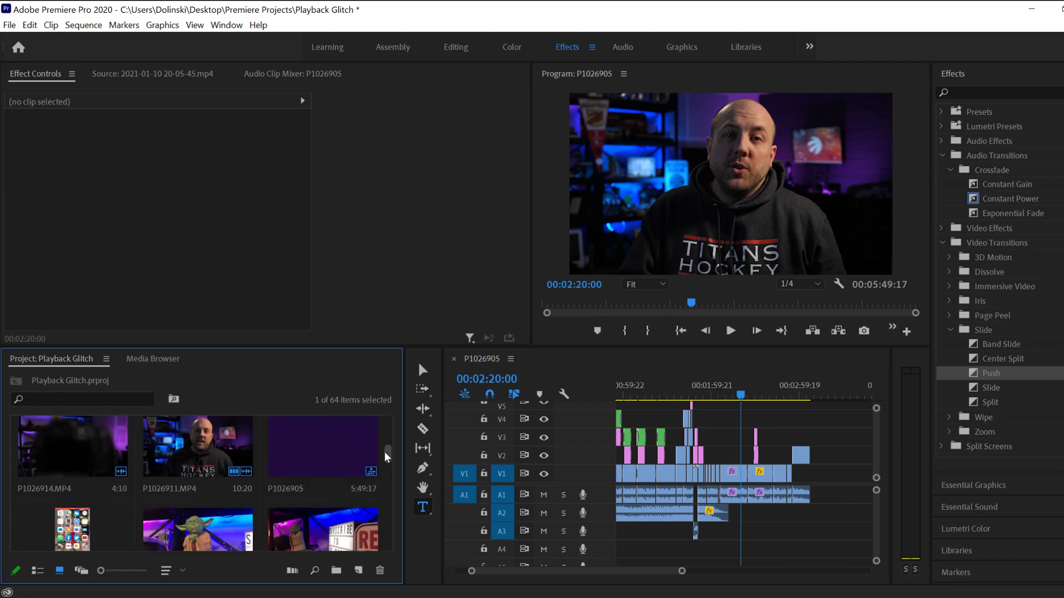
left_click(38, 572)
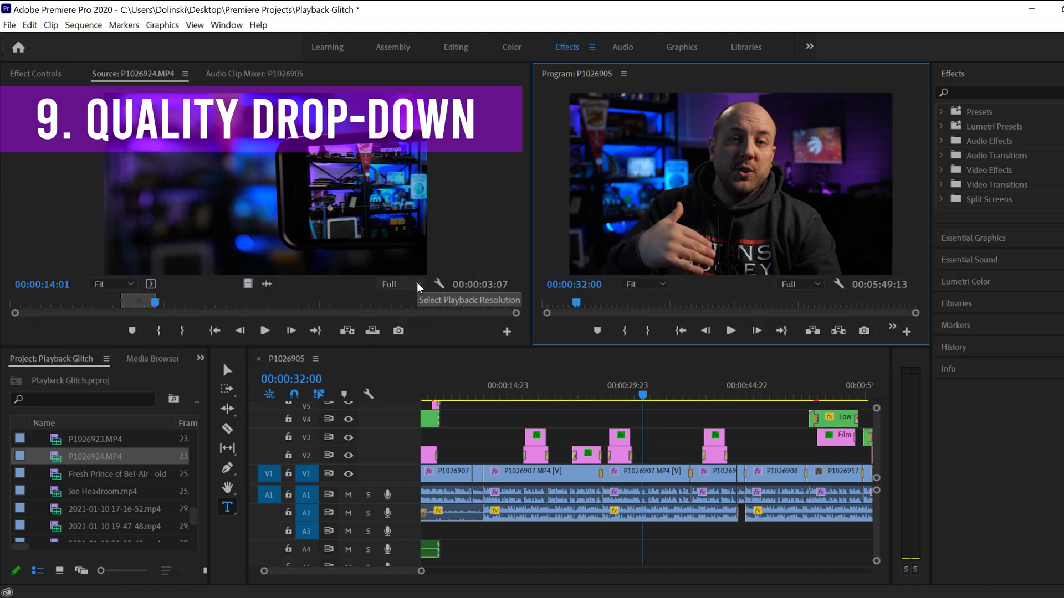
Step: Leave the Source monitor at Full and set Program playback resolution to 1/8
left_click(418, 285)
left_click(418, 285)
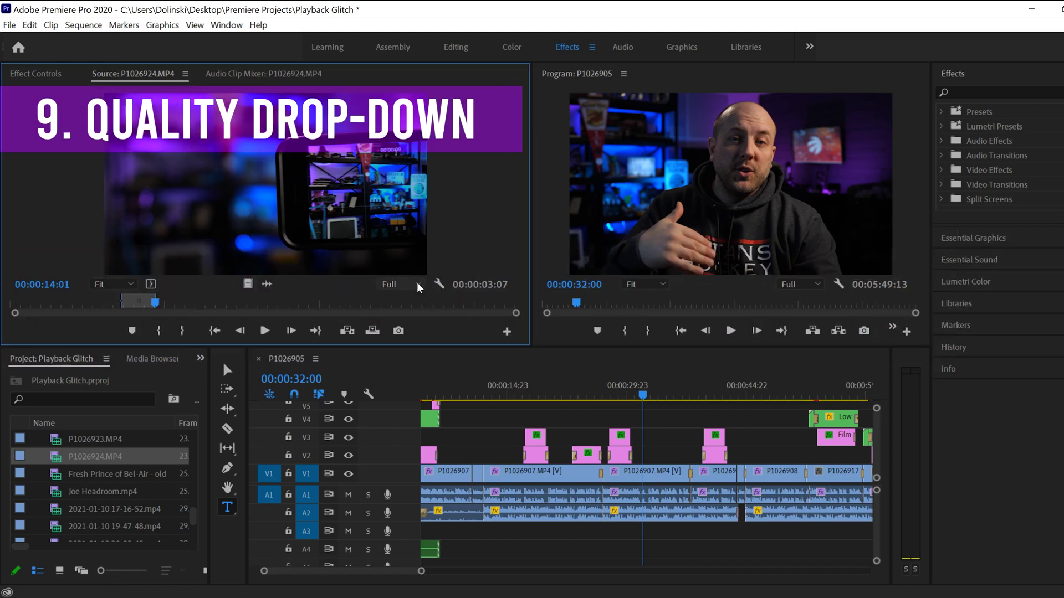
left_click(816, 285)
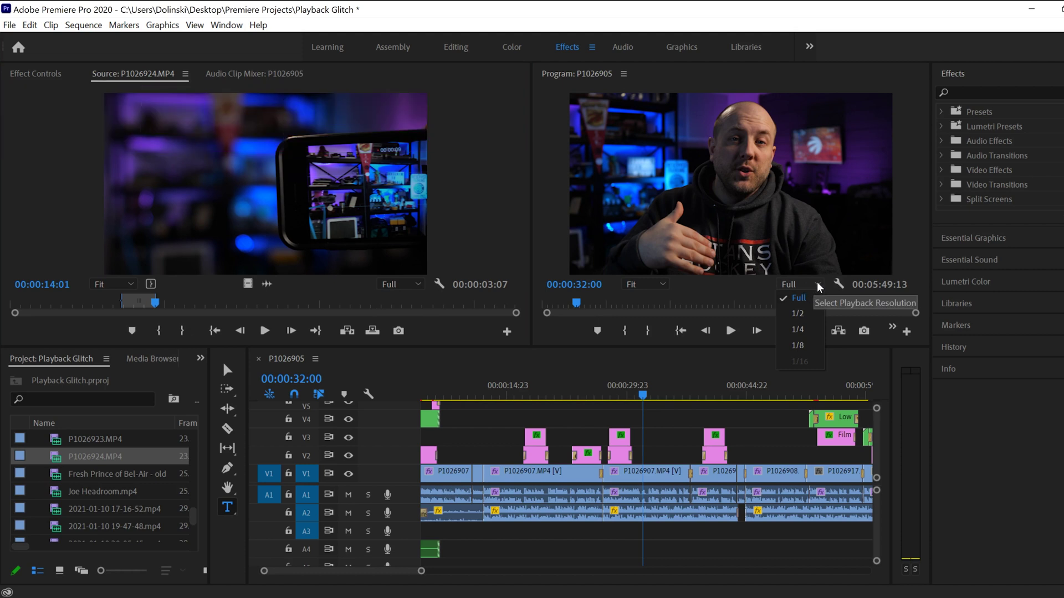
left_click(818, 286)
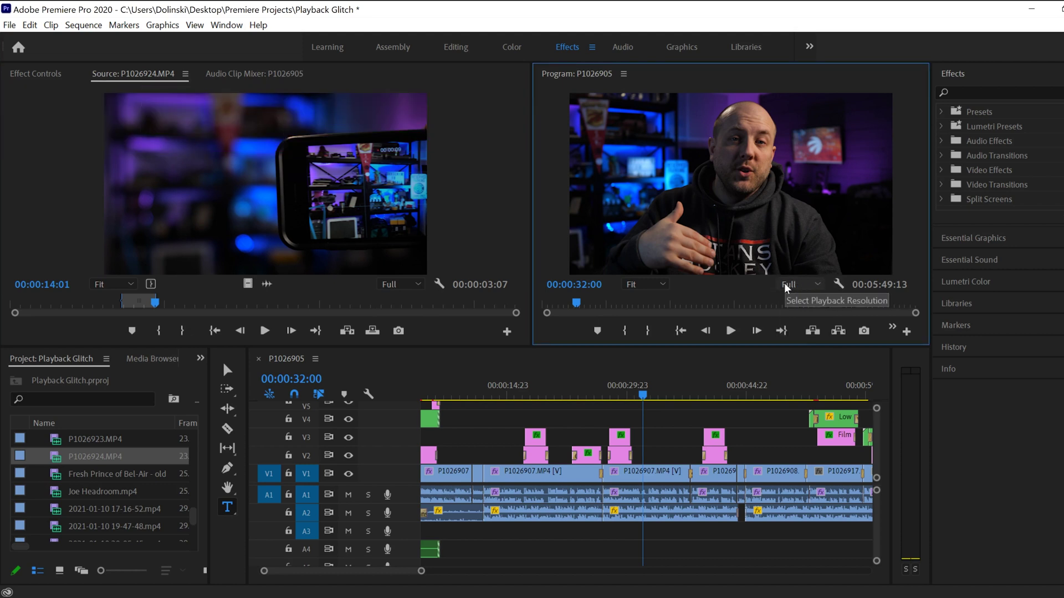
left_click(818, 285)
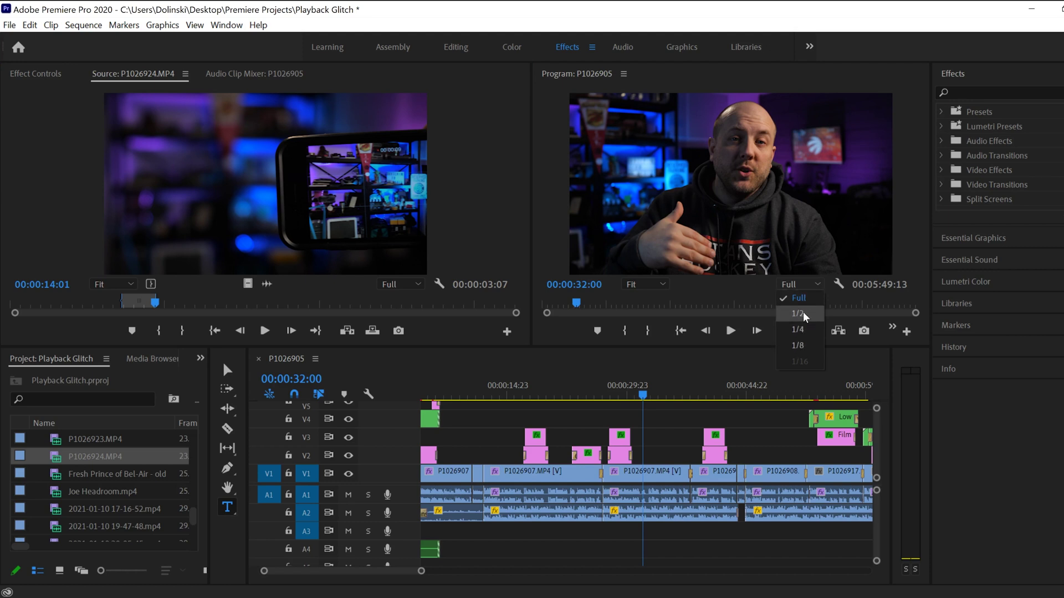
left_click(798, 345)
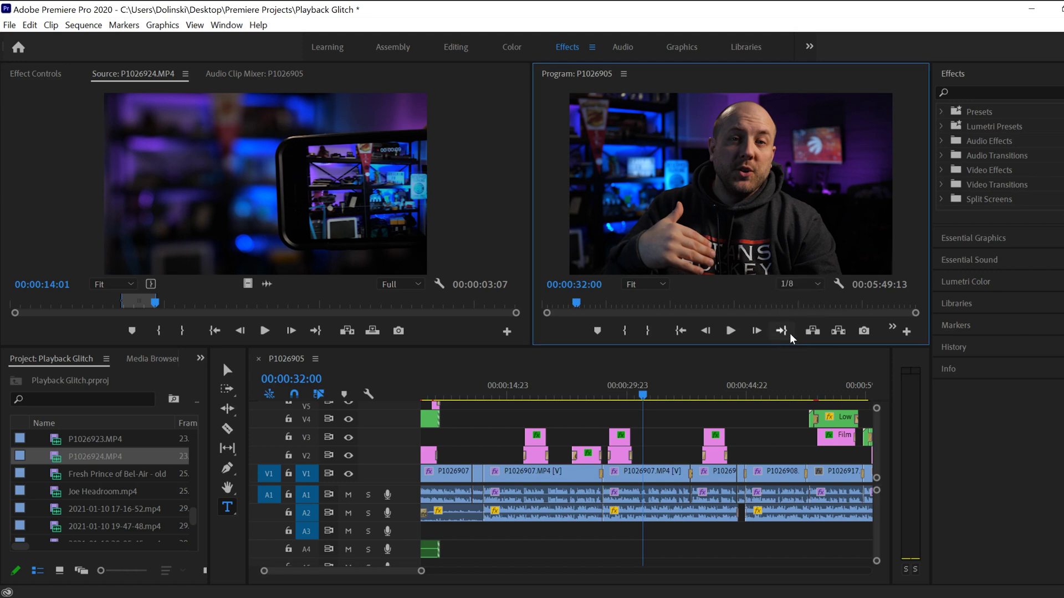
Step: Play and stop the sequence to test smoother playback at 1/8
left_click(730, 332)
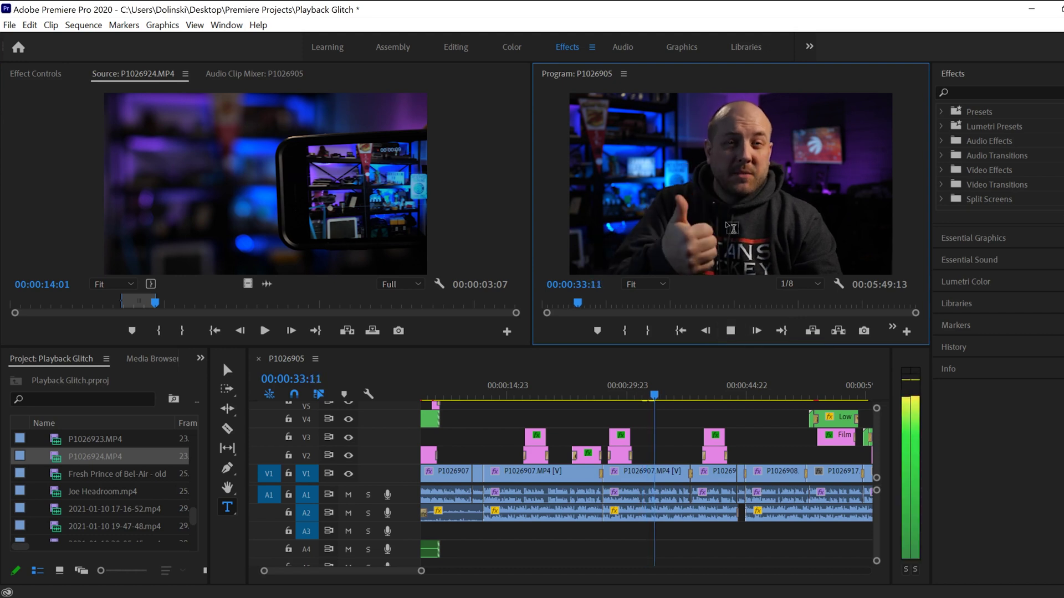
left_click(730, 331)
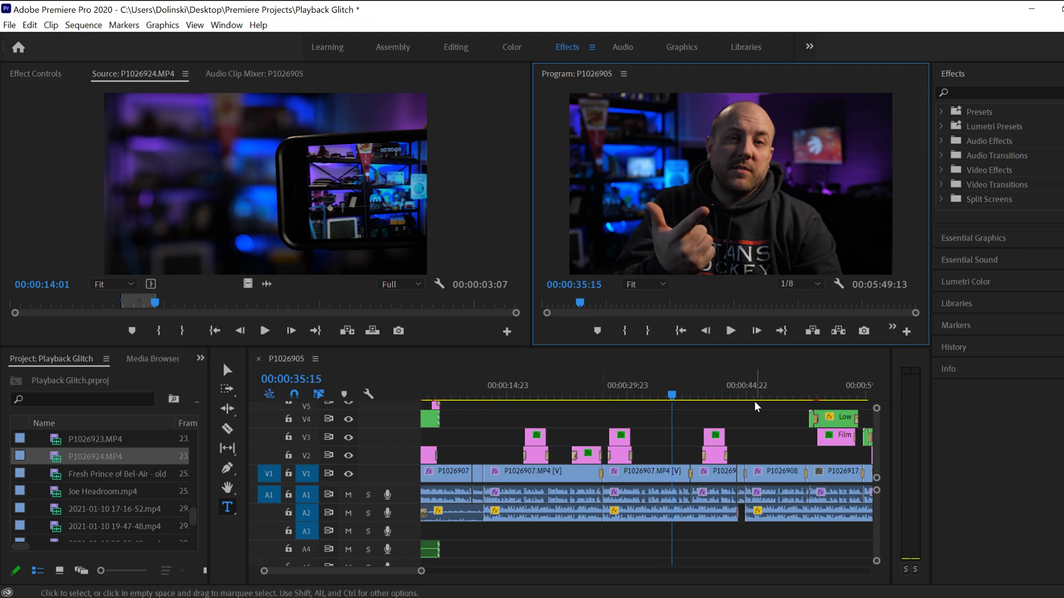
left_click(817, 284)
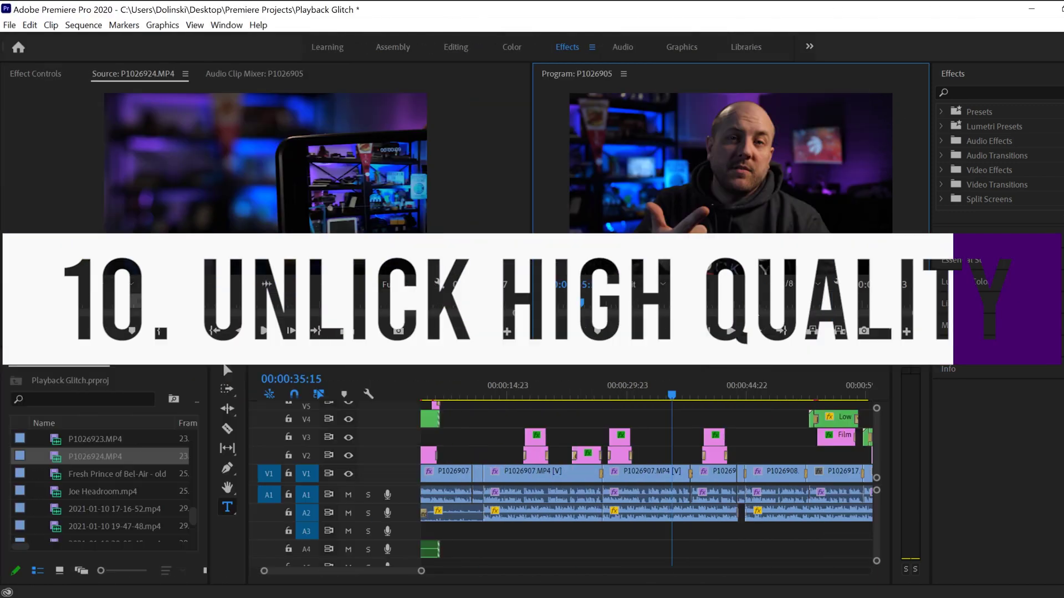
Step: Uncheck High Quality Playback in the Program monitor's settings and confirm it is off
left_click(838, 292)
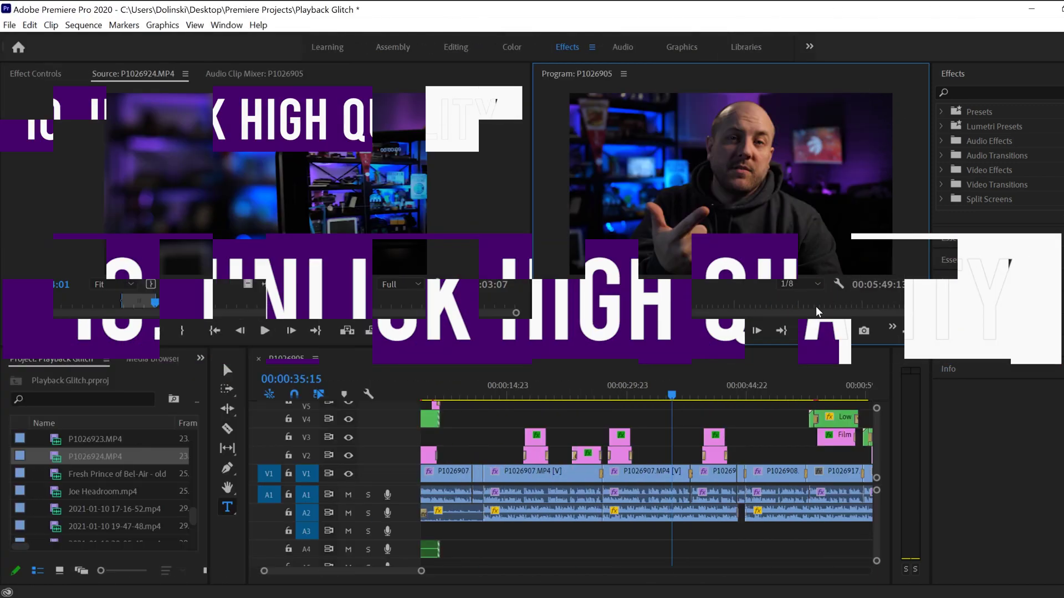
left_click(839, 285)
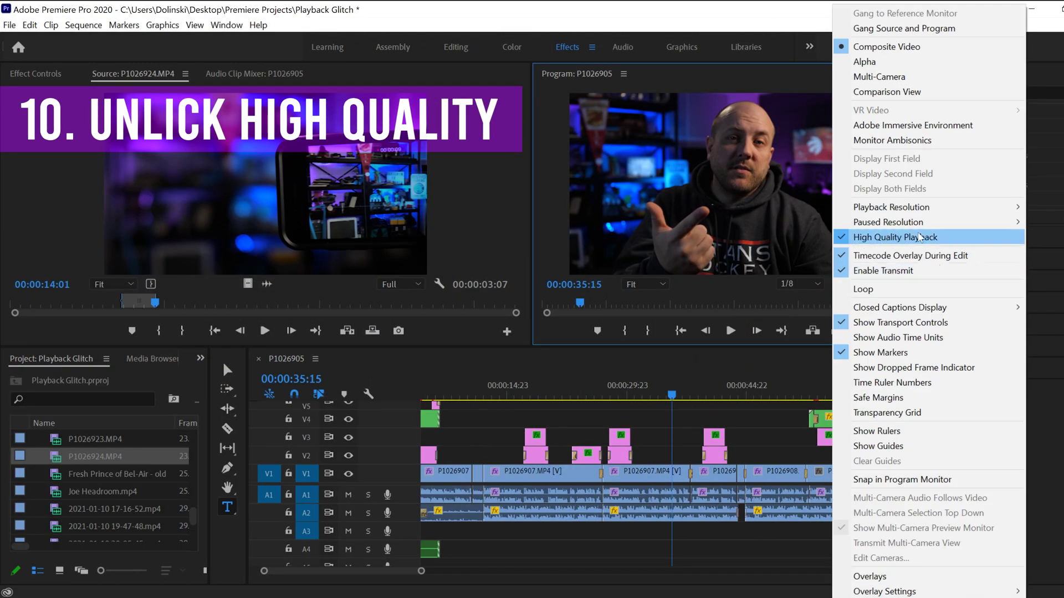
left_click(882, 238)
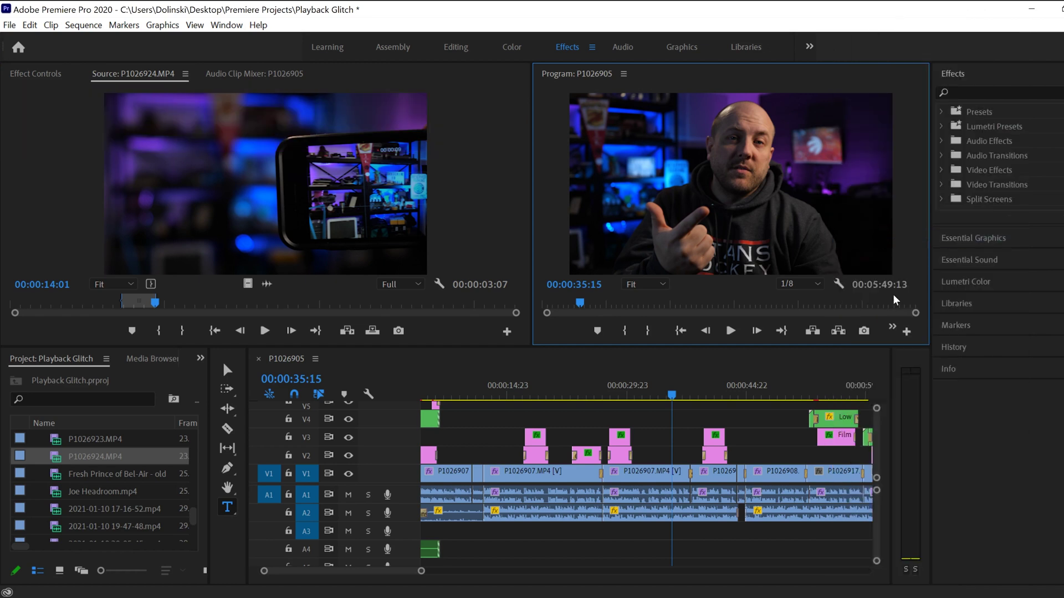
left_click(839, 284)
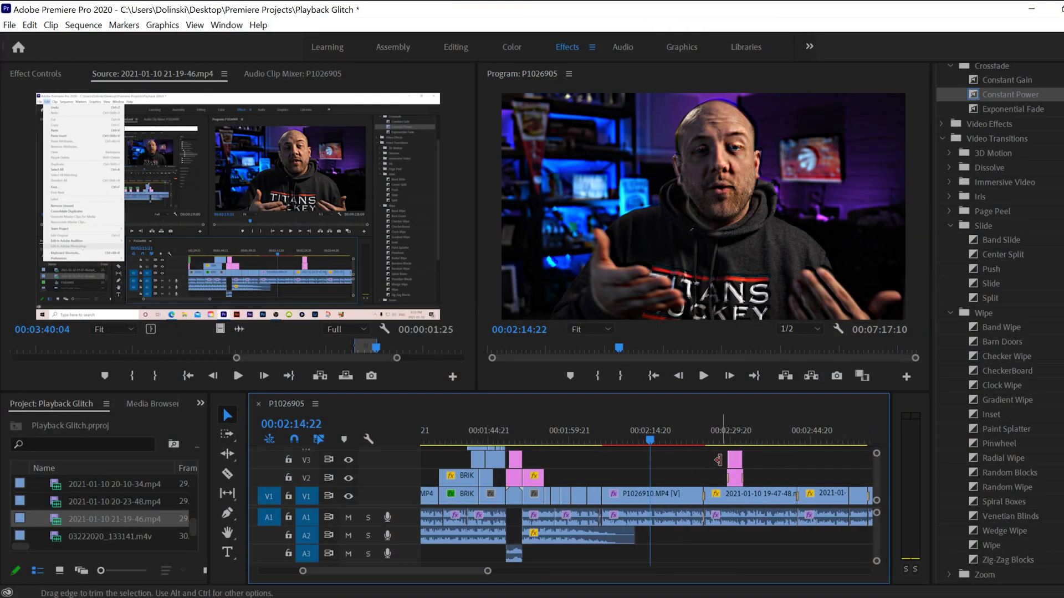
Step: Select P1026910.MP4 on V1 and play the sequence from 00:02:07:18
left_click(631, 495)
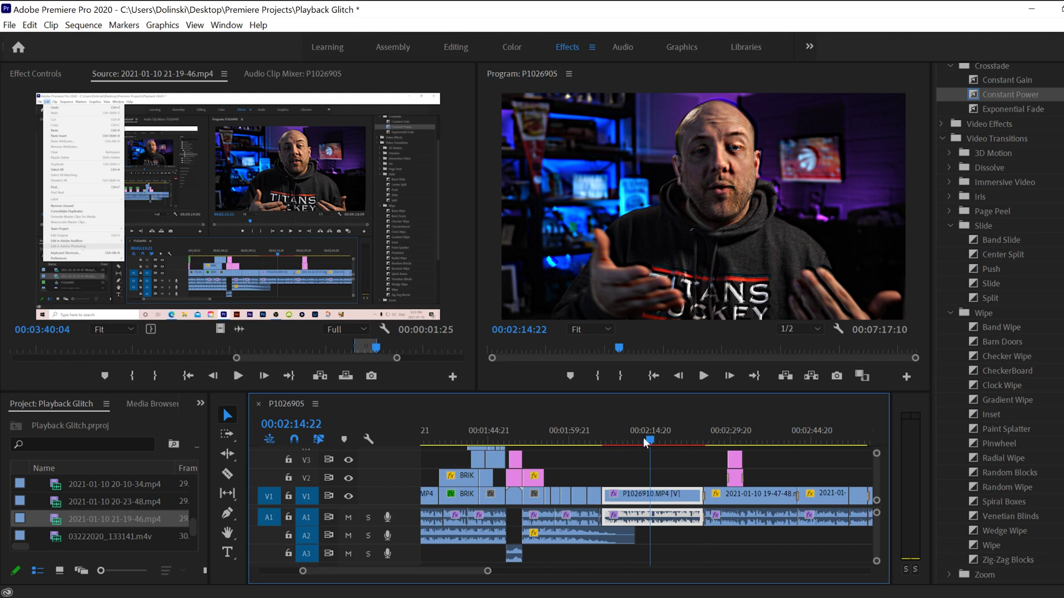
left_click(610, 438)
left_click(703, 376)
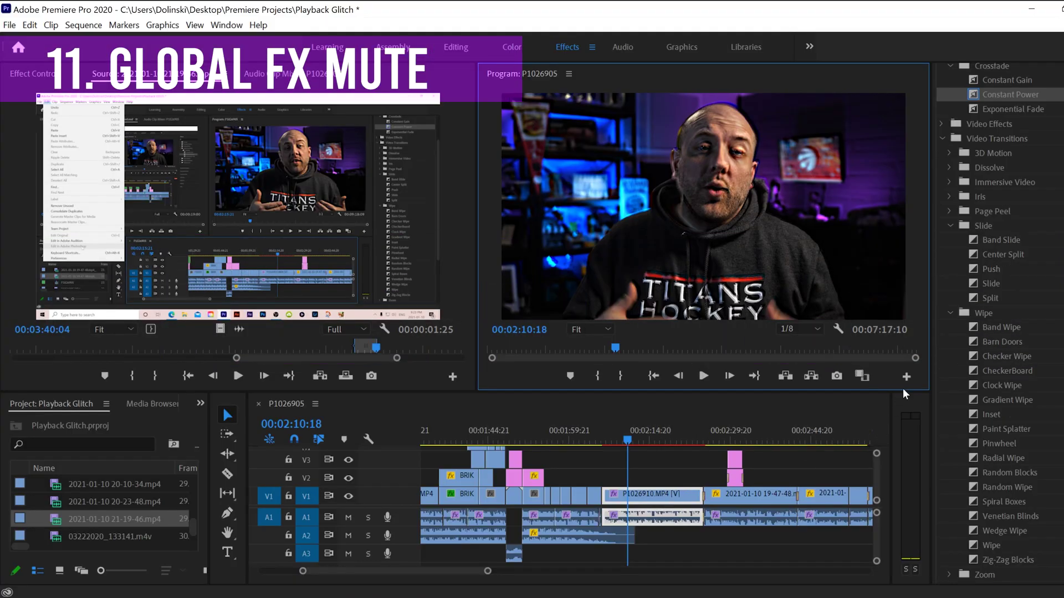
Step: Add the Global FX Mute button to the Program monitor's controls
left_click(906, 378)
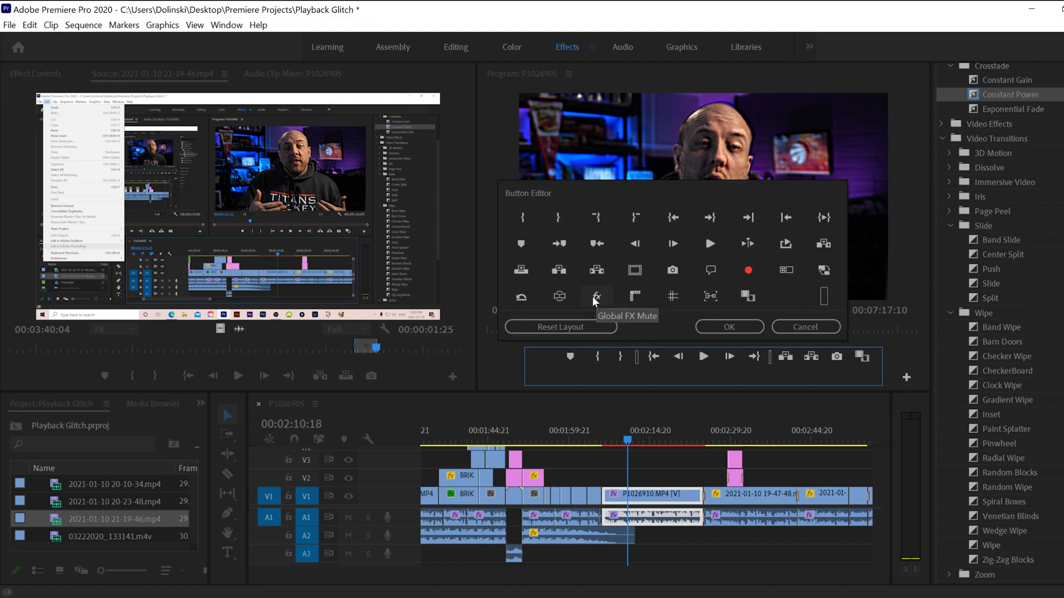
left_click_drag(596, 299, 711, 373)
left_click(727, 330)
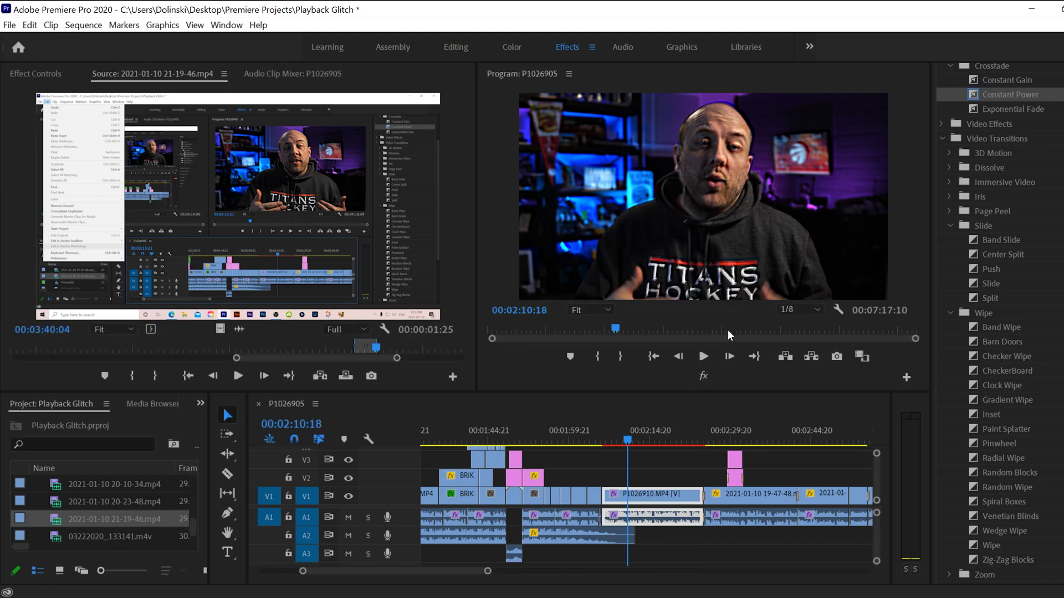
Step: Toggle Global FX Mute on so playback runs without effects, then stop playback
left_click(702, 375)
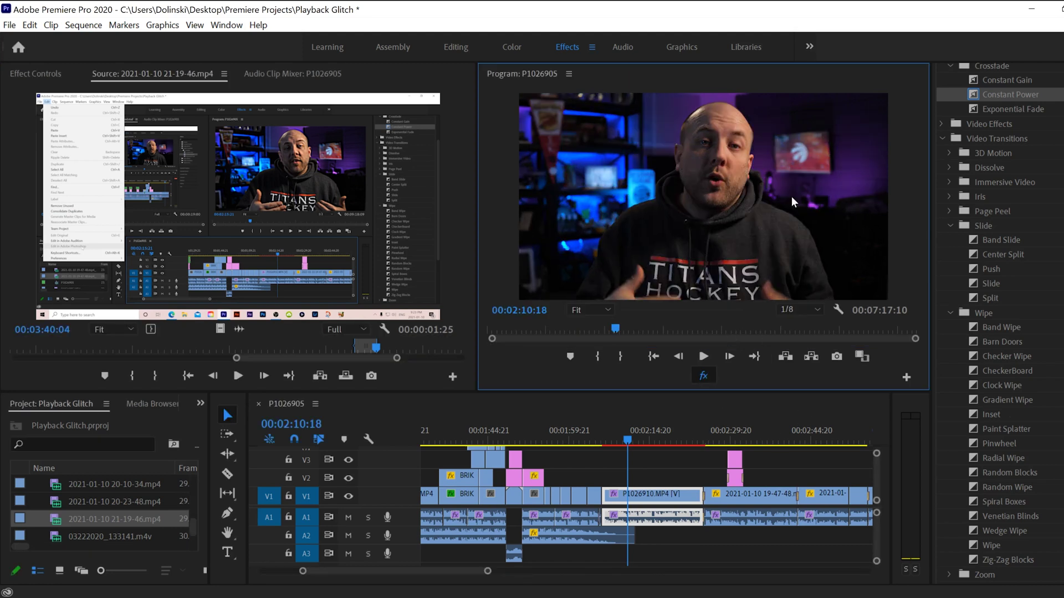
left_click(703, 377)
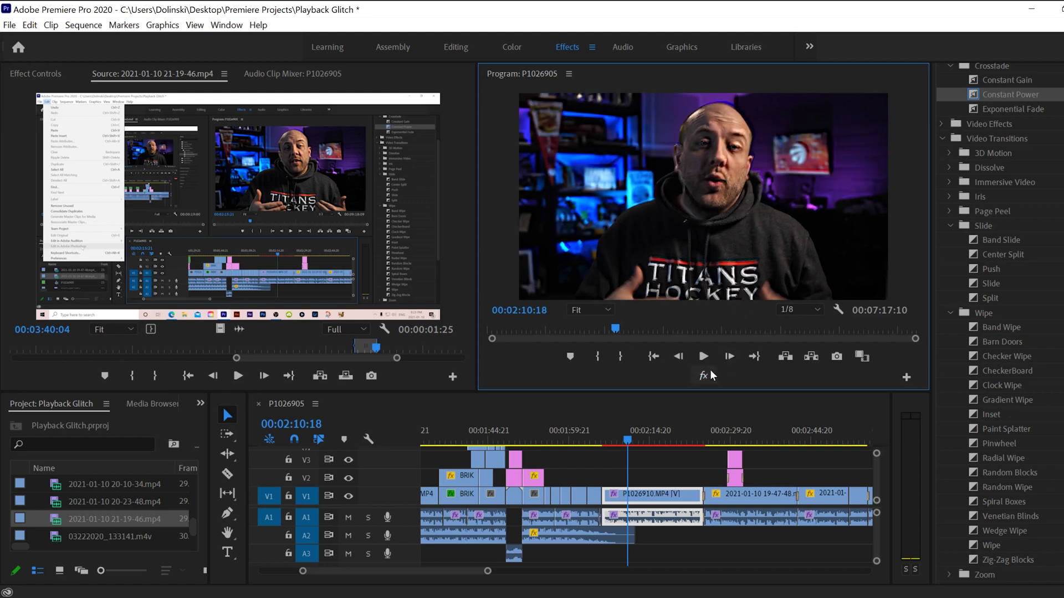
left_click(704, 377)
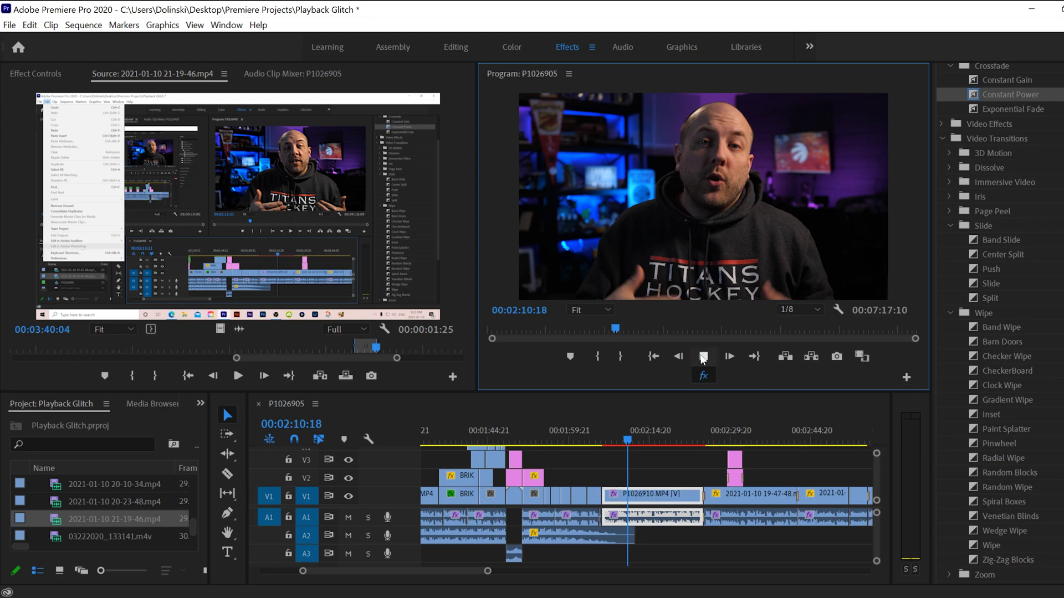
key("space")
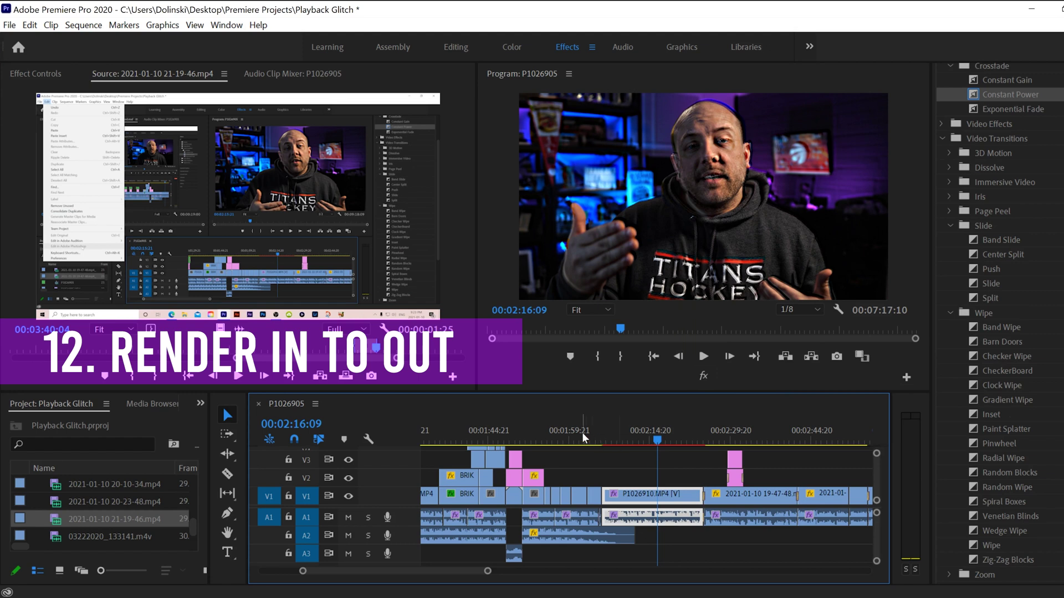
Step: Mark In at 02:04:03 and Out at 02:34:05, then render In to Out previews
left_click_drag(578, 438, 591, 442)
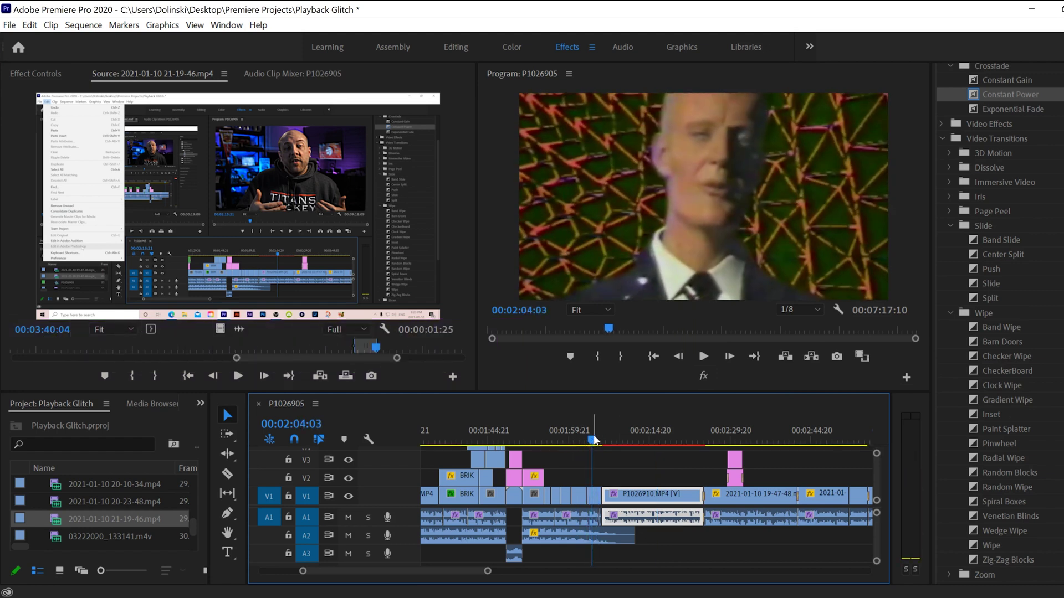
right_click(594, 439)
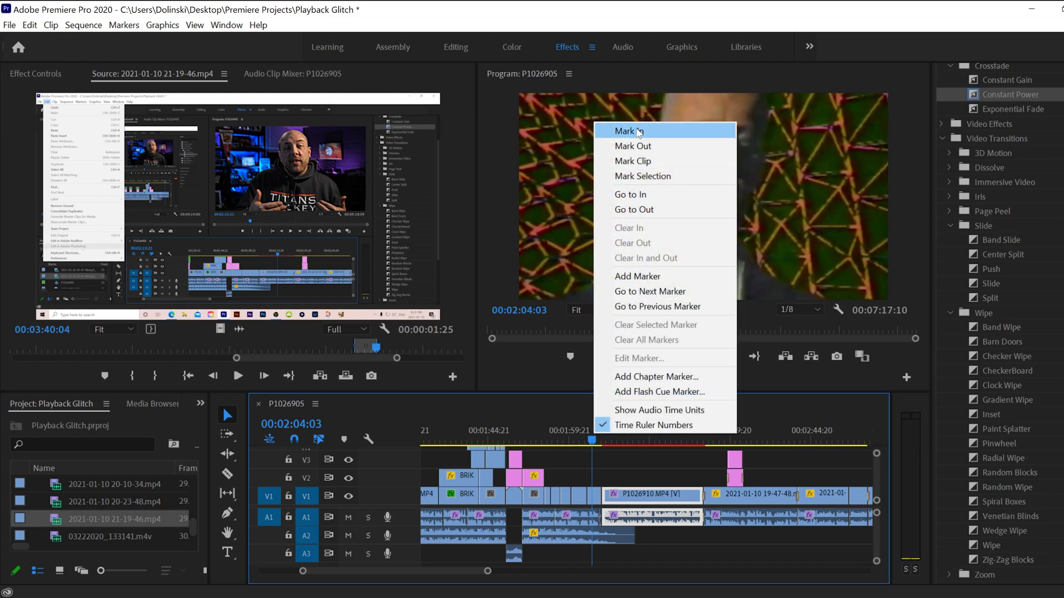
left_click(637, 131)
left_click(755, 435)
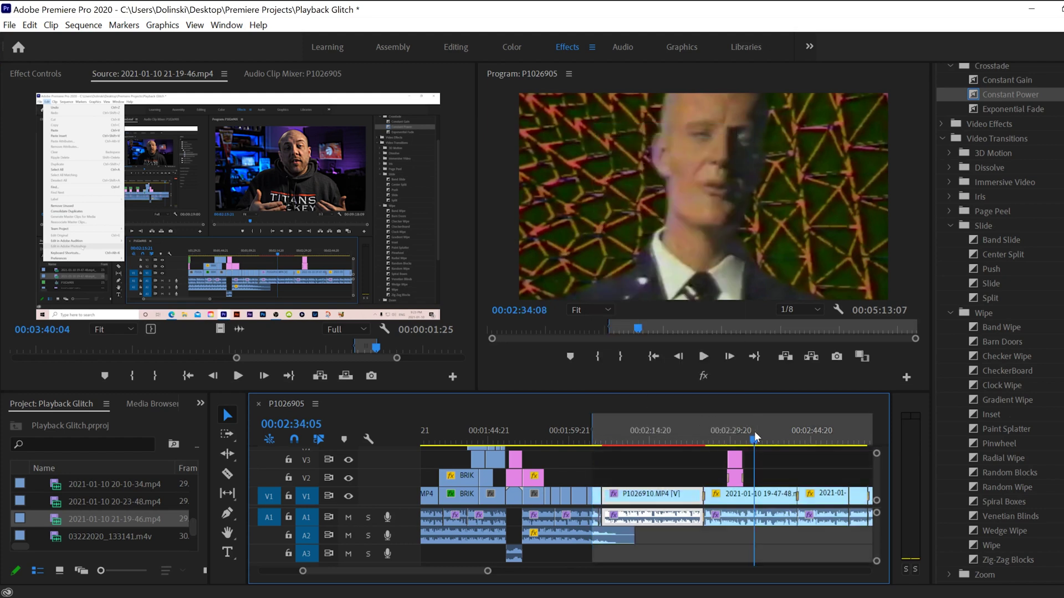
right_click(755, 438)
left_click(796, 145)
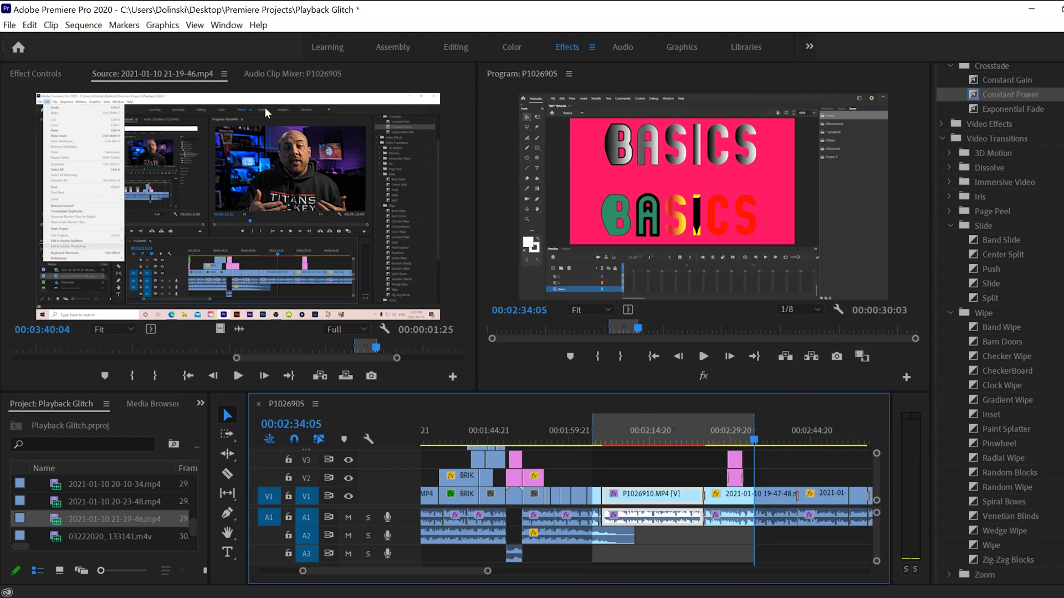
left_click(82, 26)
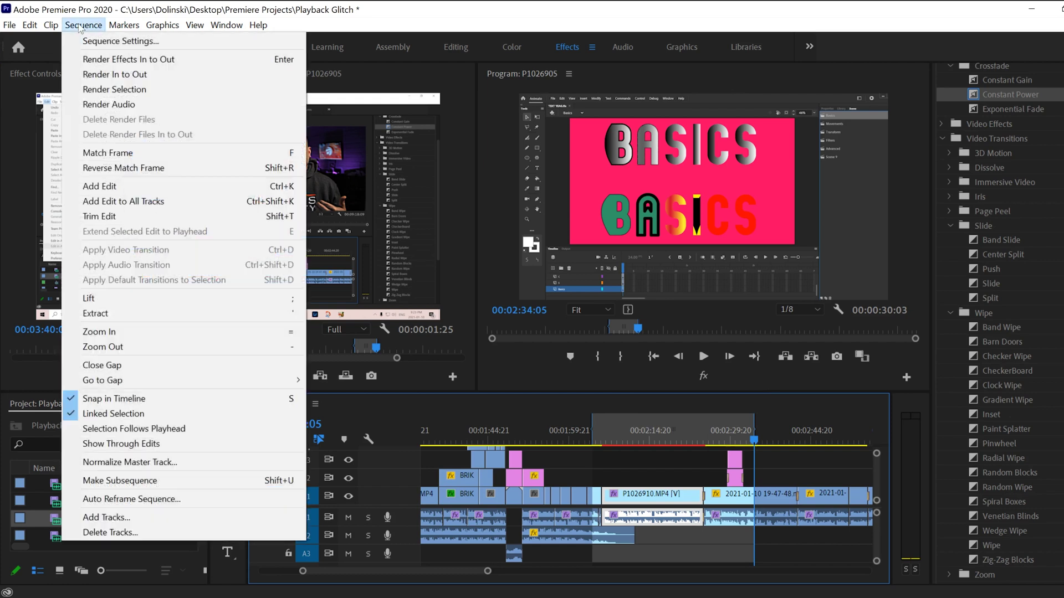
left_click(129, 78)
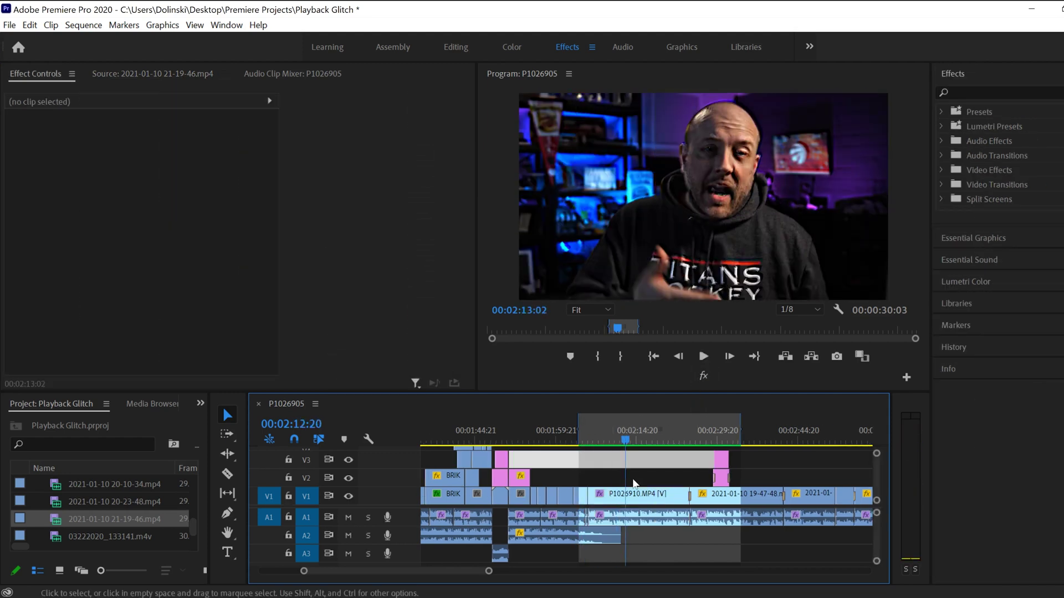
Step: Drop the Lumetri Color Temperature of P1026910.MP4 to its minimum for a bluer picture
left_click(627, 502)
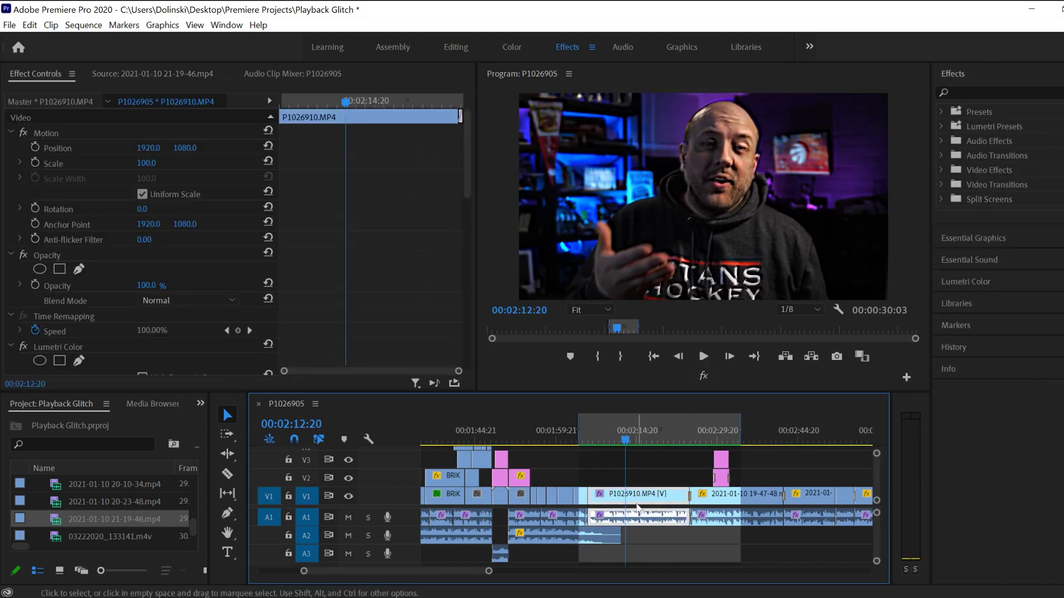
left_click(978, 283)
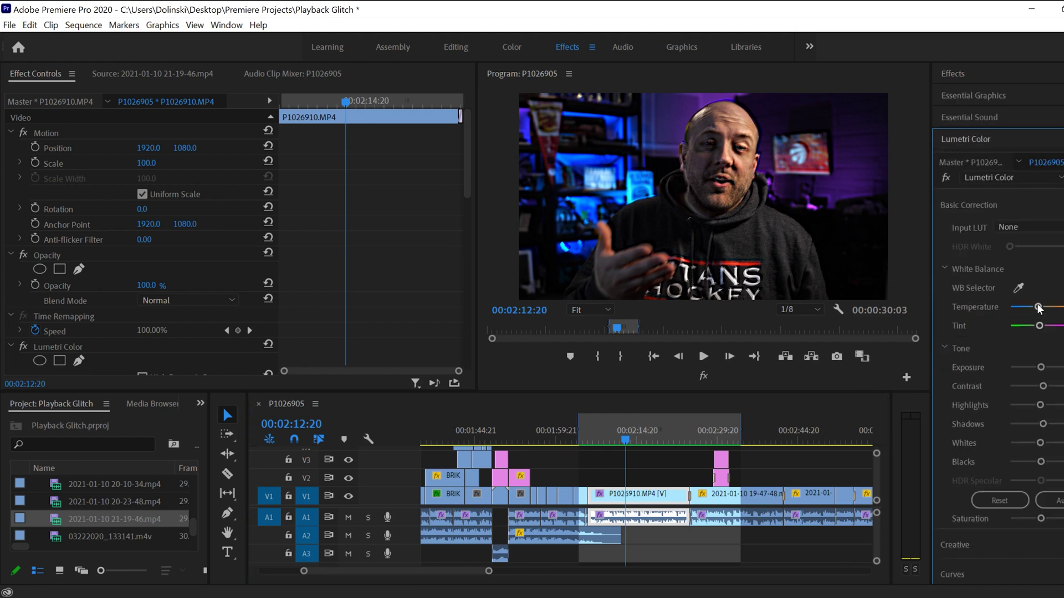
left_click_drag(1013, 304, 998, 305)
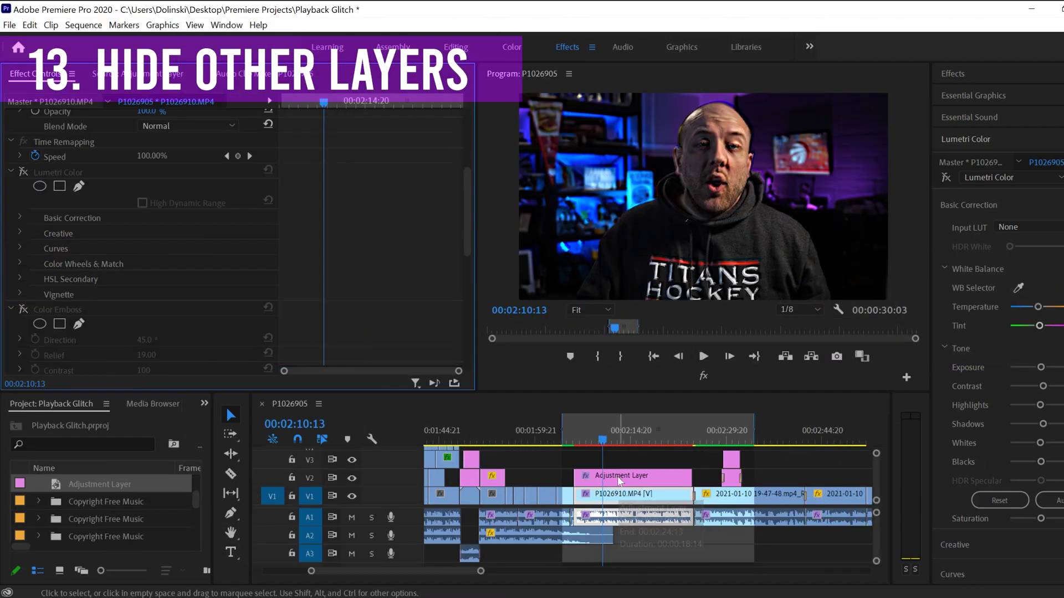
Step: Select the Adjustment Layer clip on V2 and the P1026910.MP4 clip on V1
left_click(620, 478)
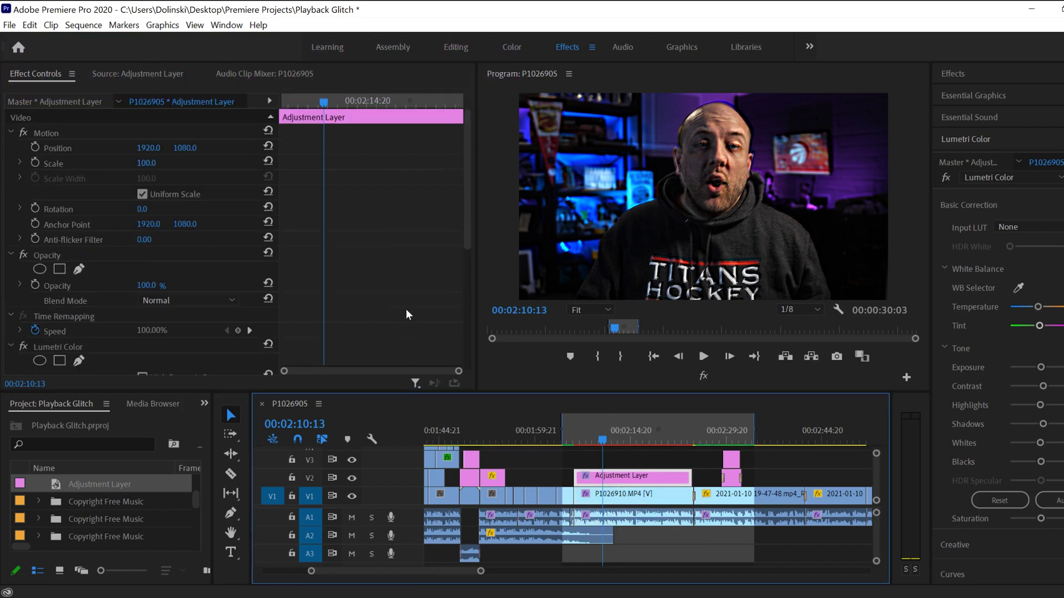
scroll(403, 310, "down", 5)
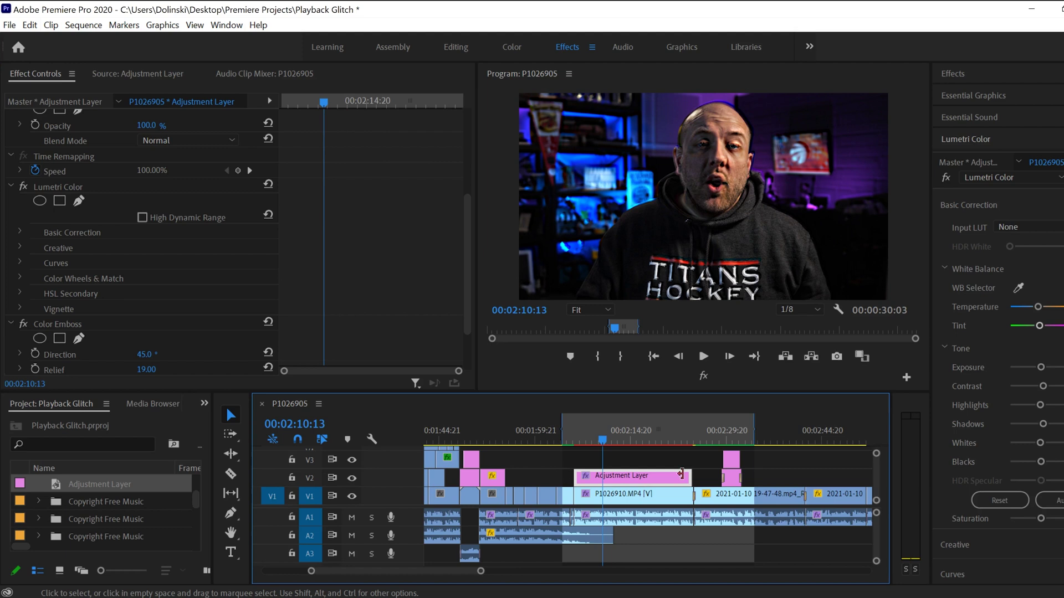
left_click(614, 497)
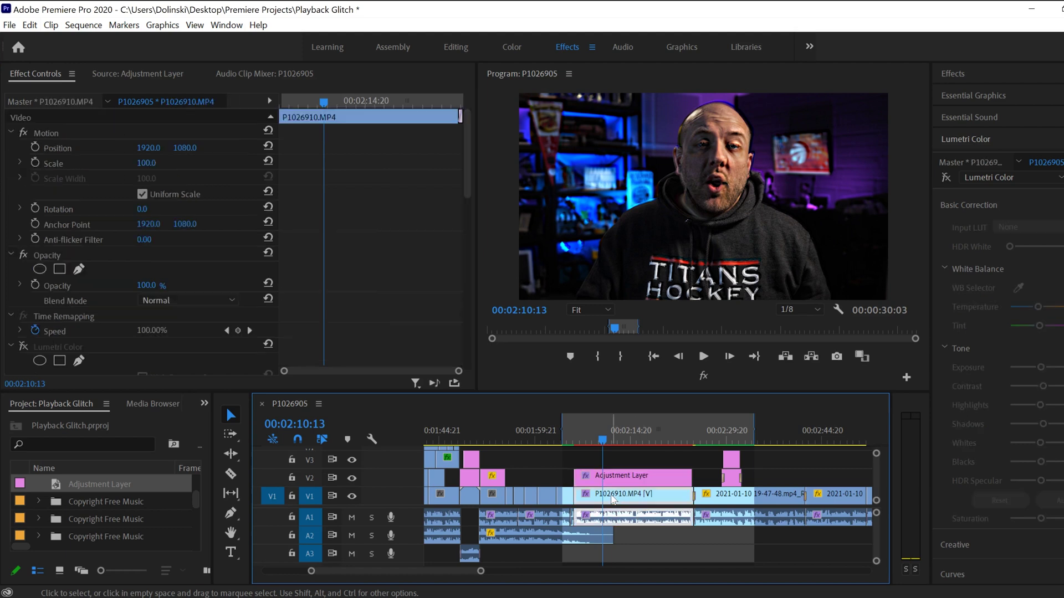
left_click(618, 478)
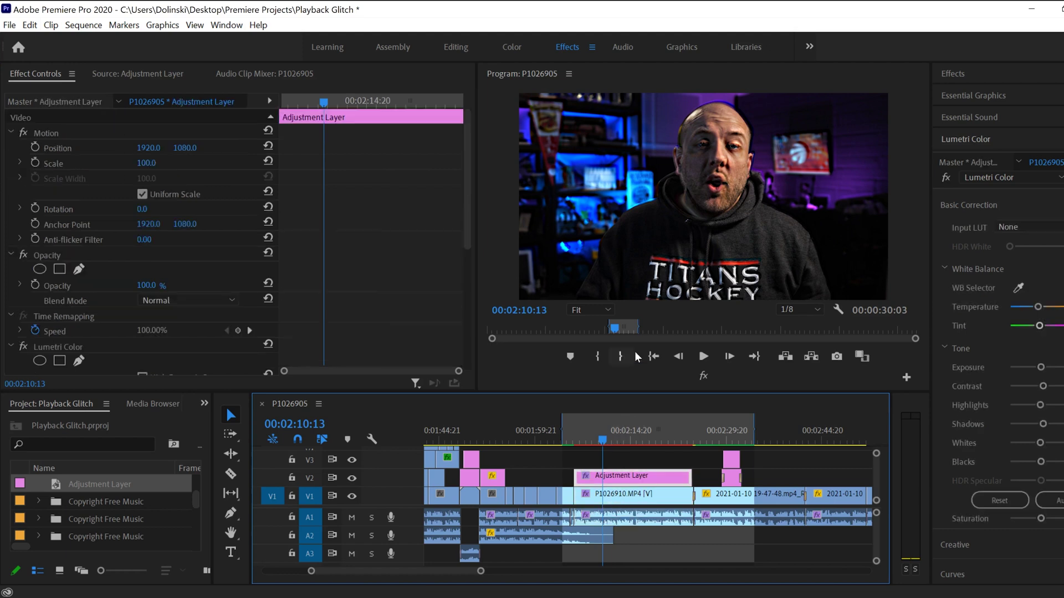
Step: Hide tracks V2 and V3, preview at 00:02:05:02, then show both tracks again
left_click(352, 478)
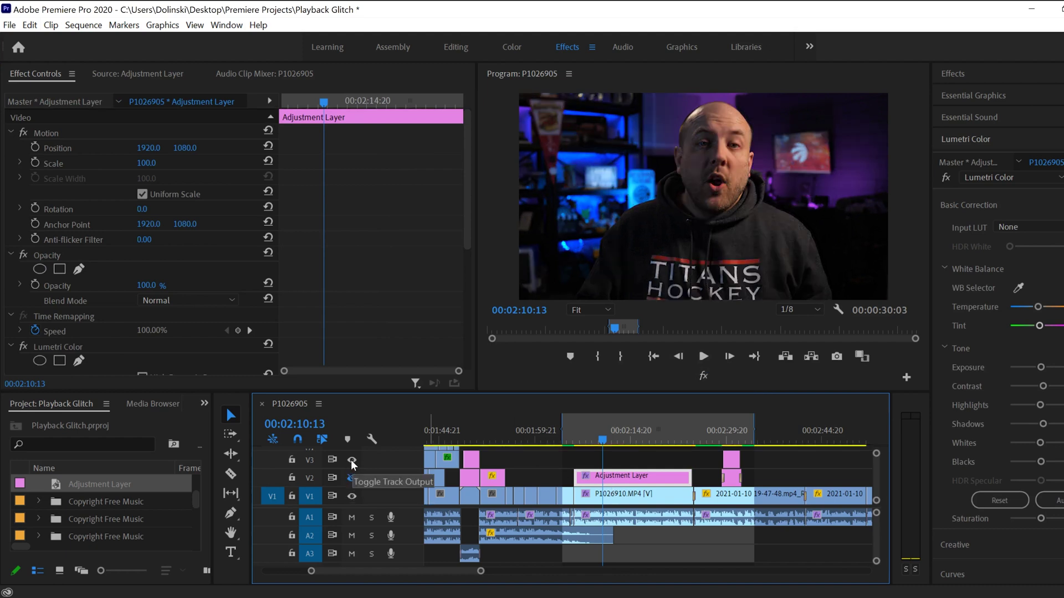
left_click(351, 459)
left_click(569, 432)
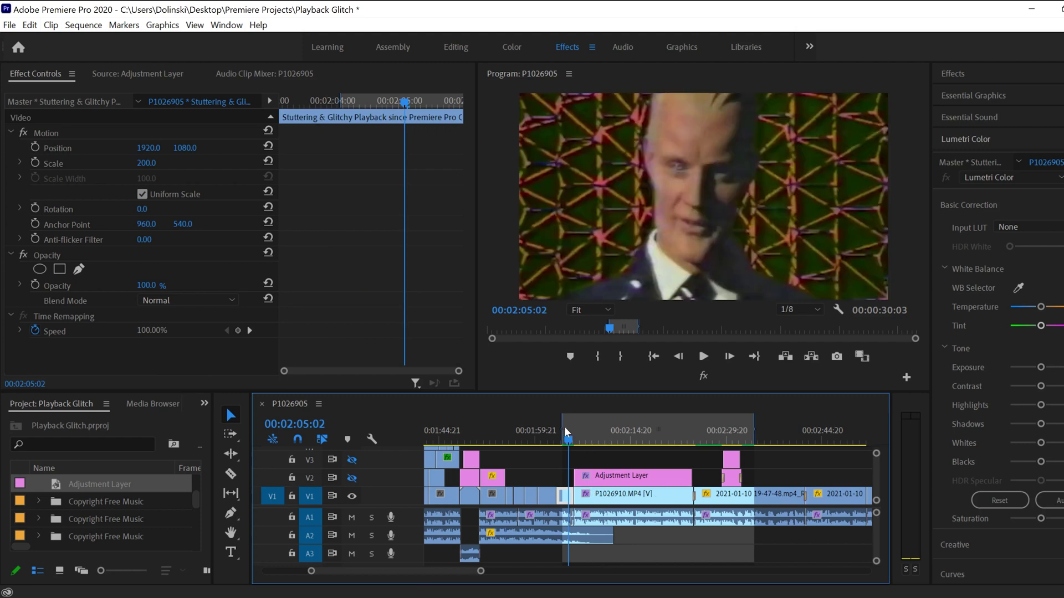
left_click(350, 477)
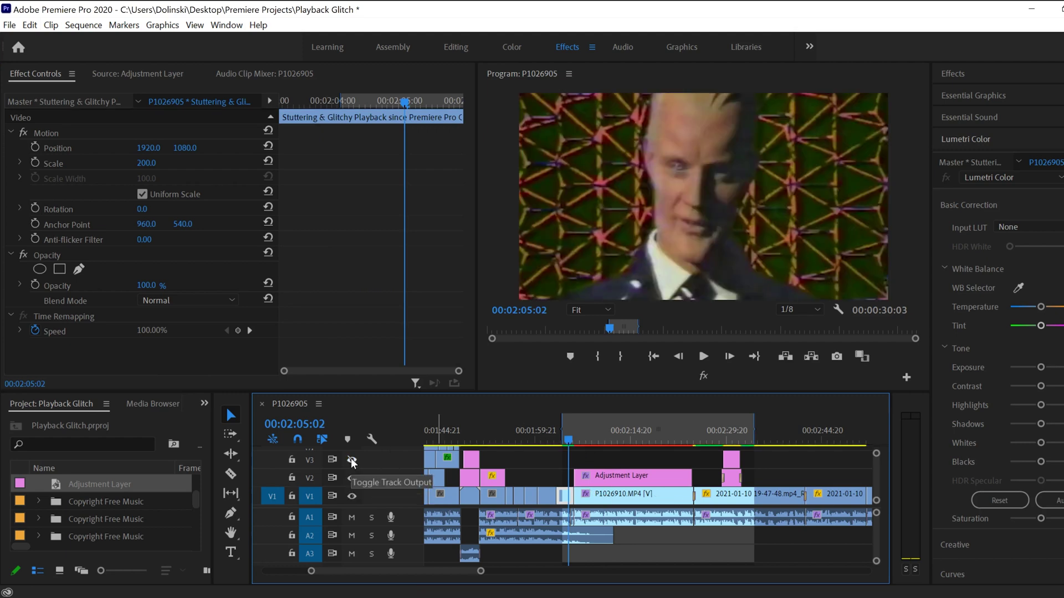
left_click(351, 460)
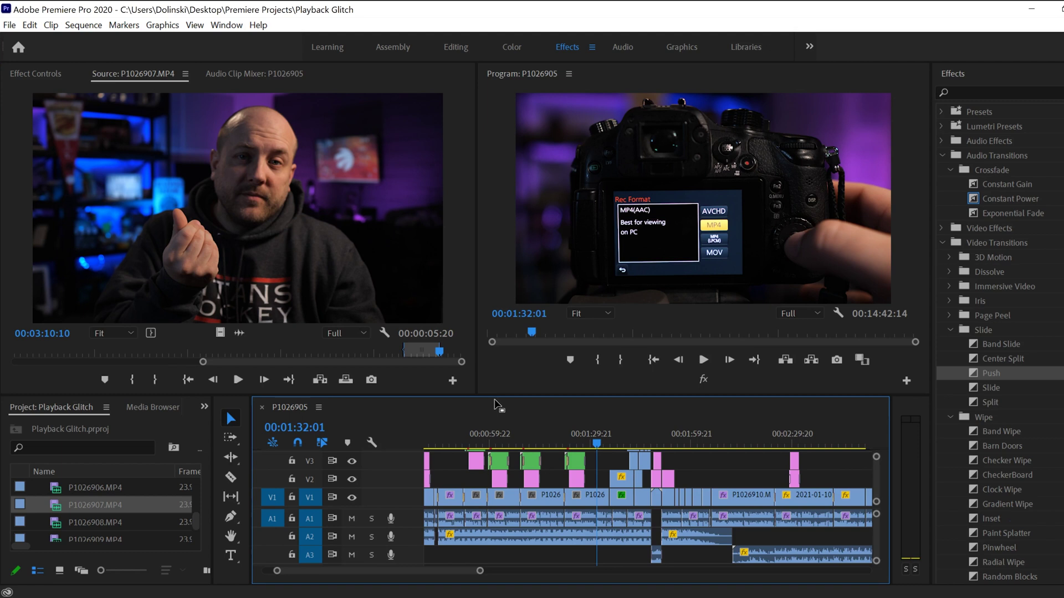
left_click(10, 26)
Step: In a new project, set ingest to create H.264 Low Resolution Proxy proxies stored with the project
mouse_move(28, 41)
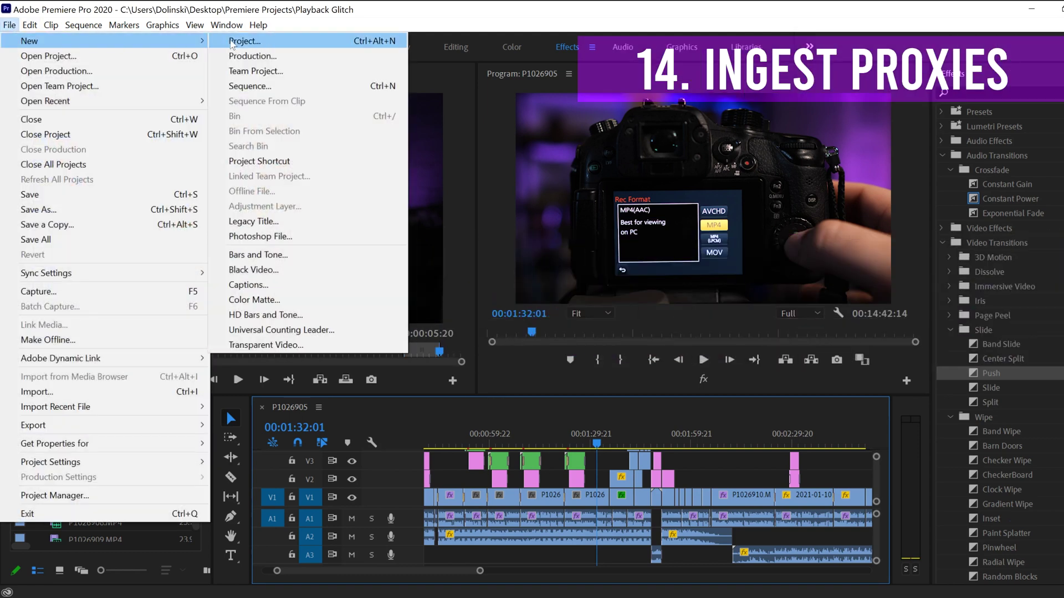
left_click(244, 41)
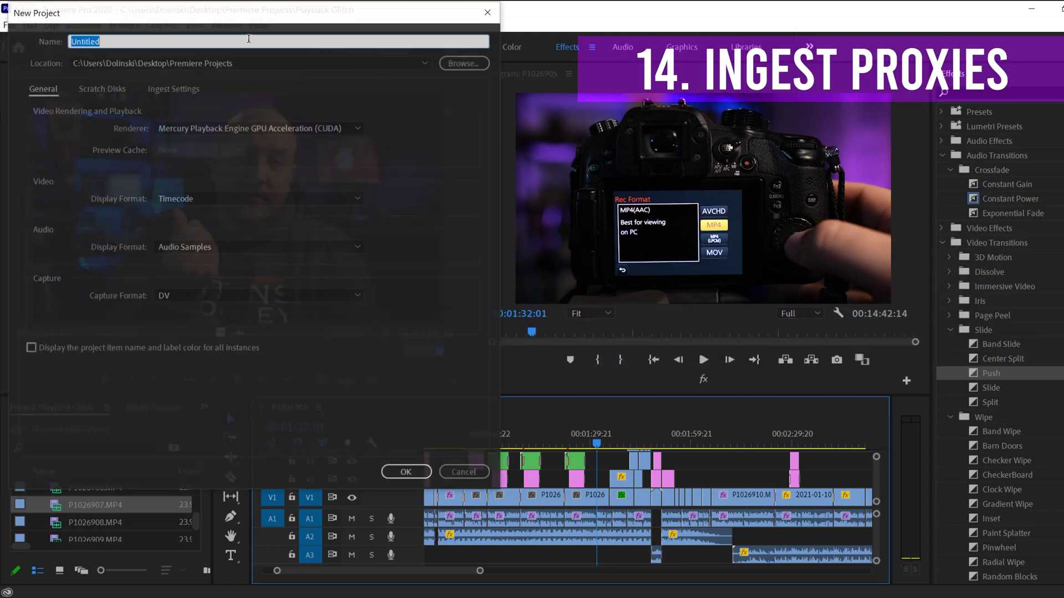
left_click(175, 90)
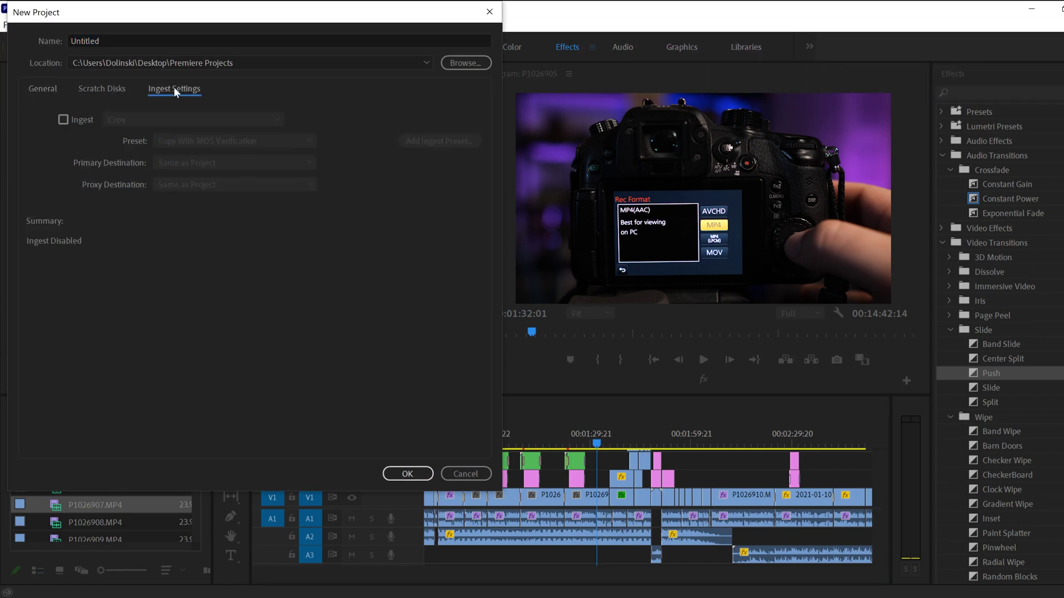
left_click(63, 119)
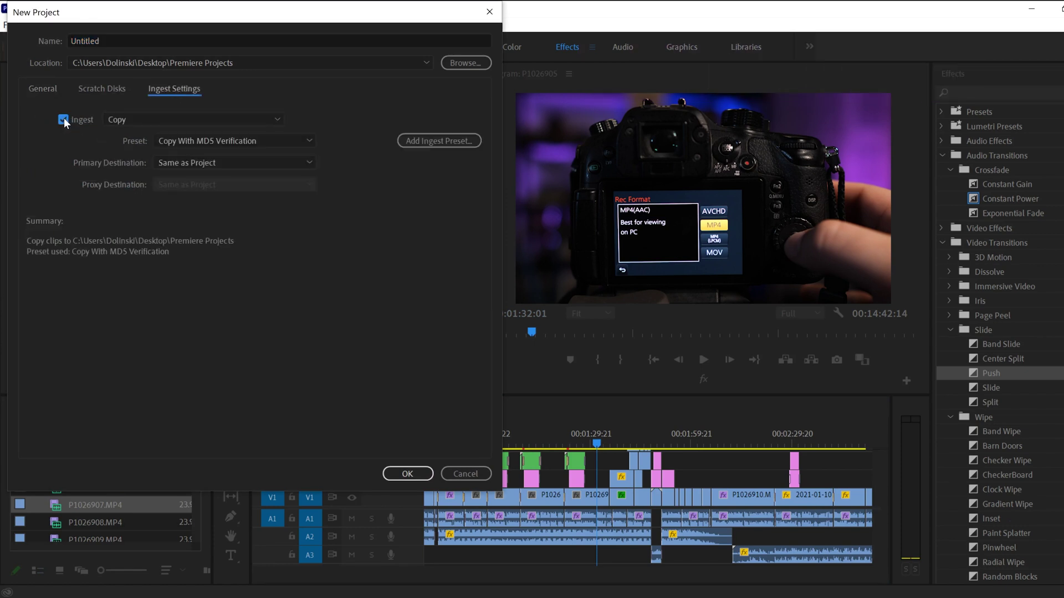
left_click(271, 121)
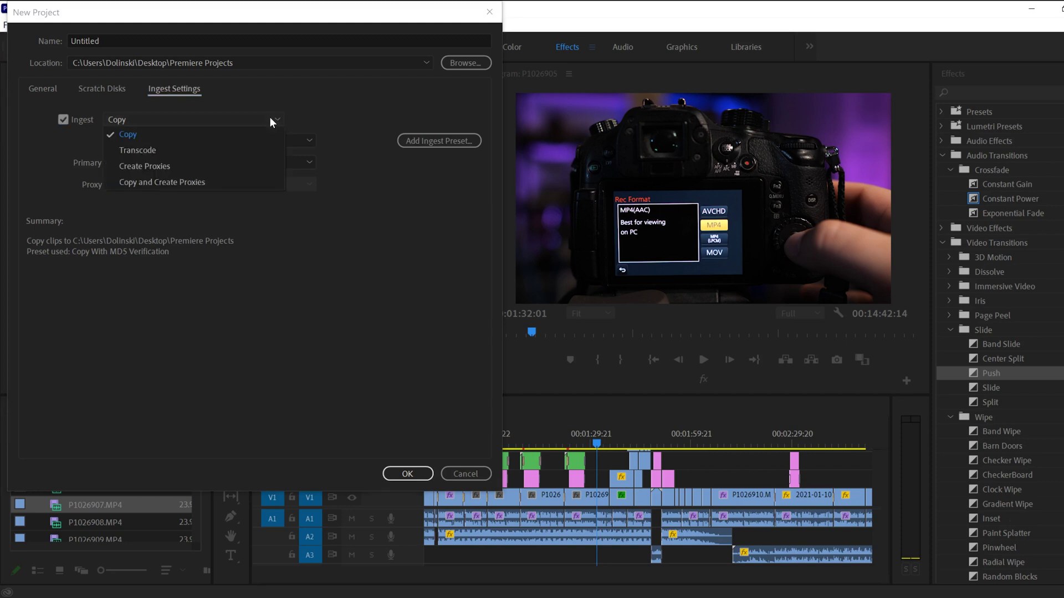
left_click(152, 164)
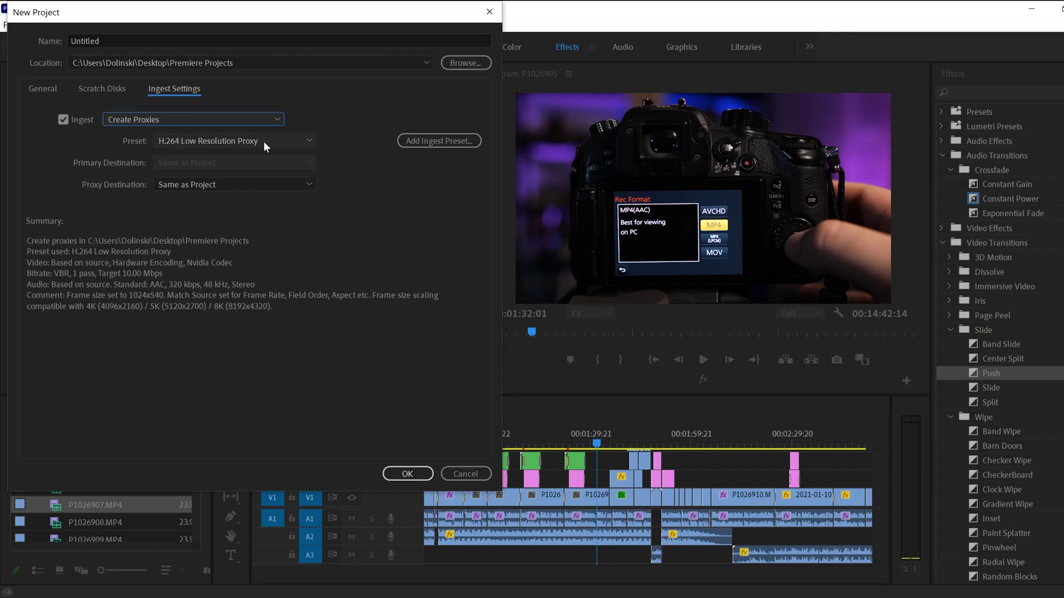
left_click(304, 139)
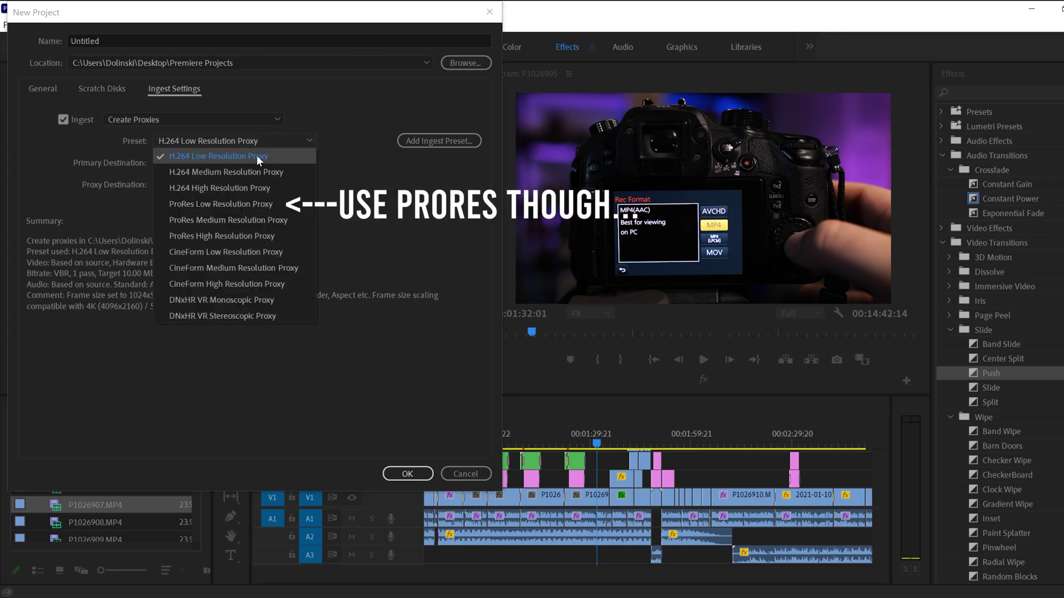
left_click(345, 154)
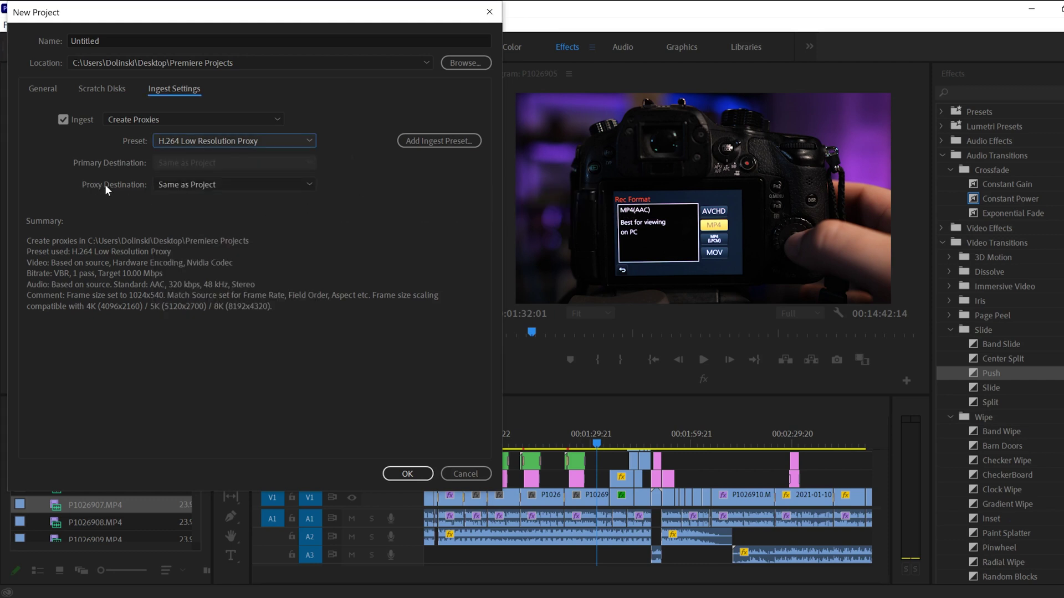
left_click(213, 184)
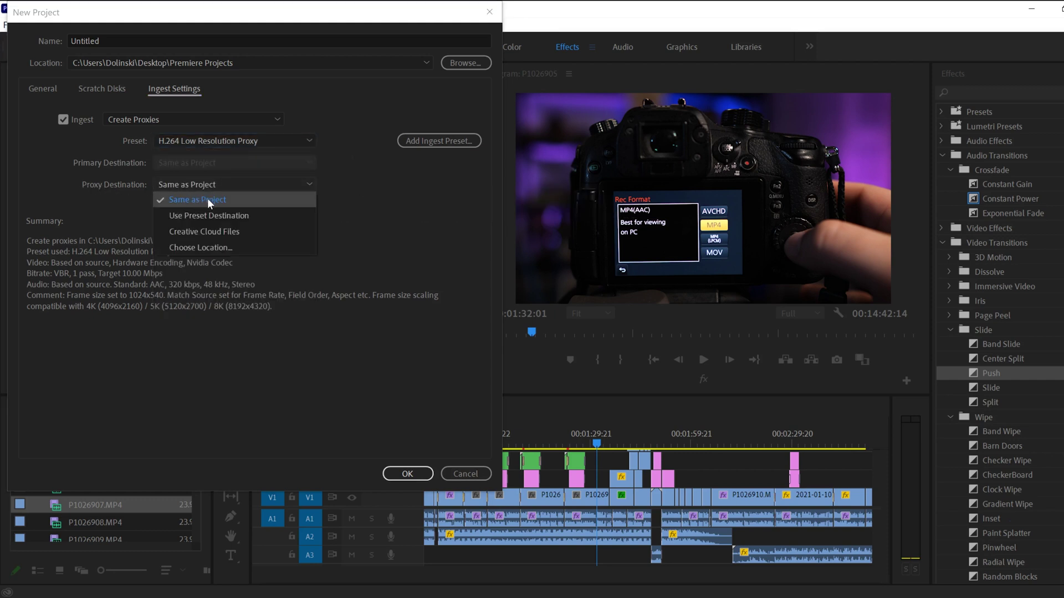
left_click(209, 199)
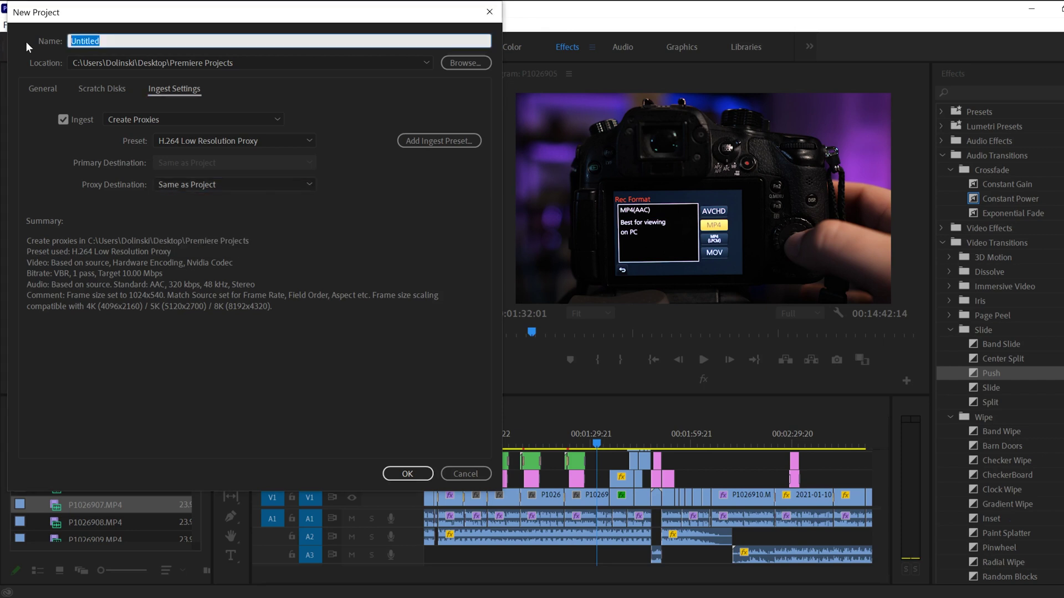
Step: Name the project 'Proxies', locate it in a new Proxies Test folder, and create it
type("Proxies")
left_click(465, 63)
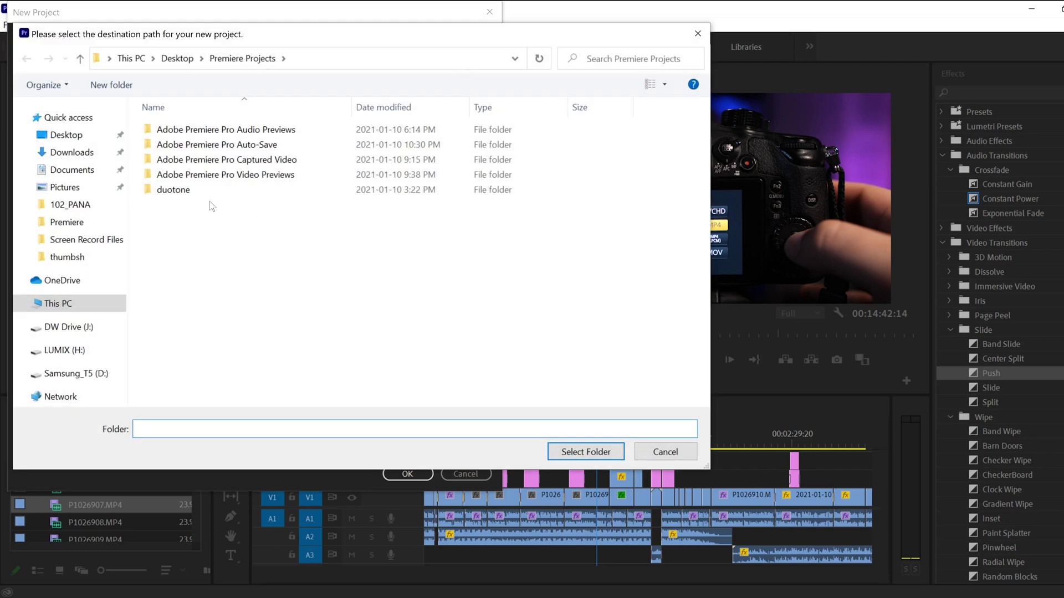
left_click(177, 60)
double_click(178, 205)
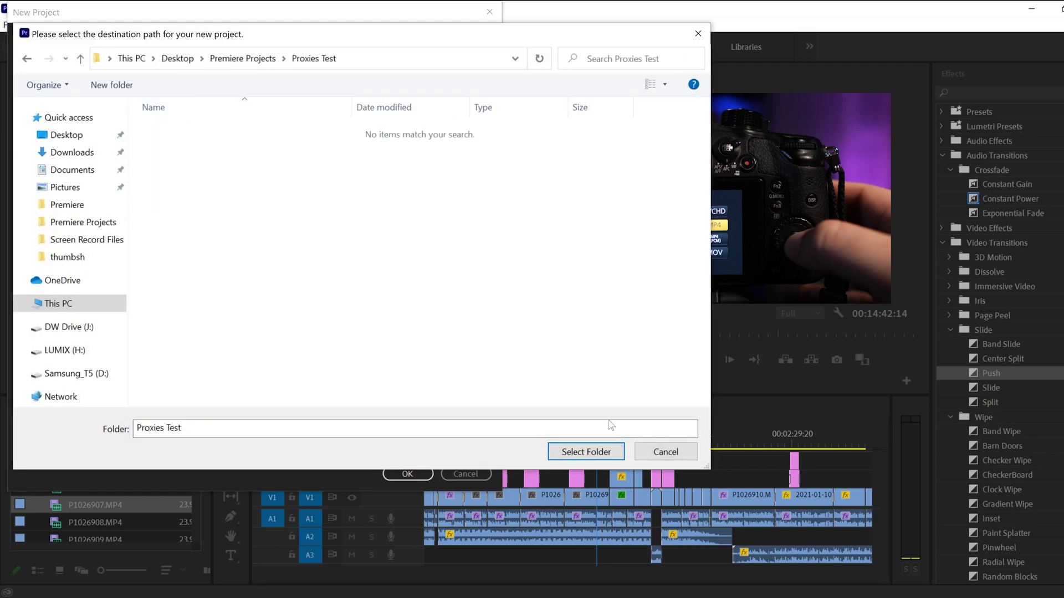
left_click(592, 451)
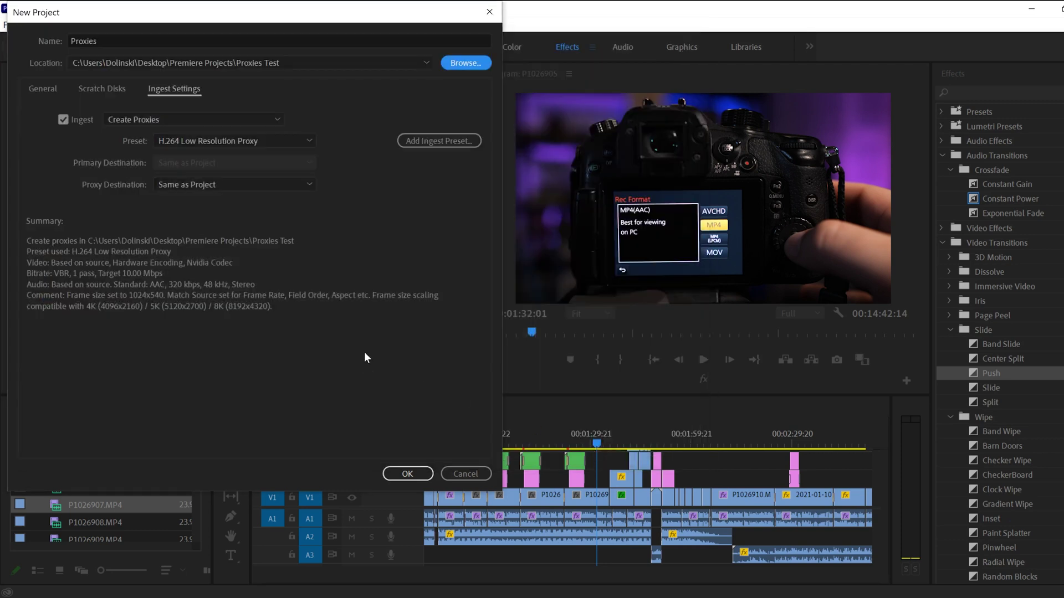
left_click(407, 474)
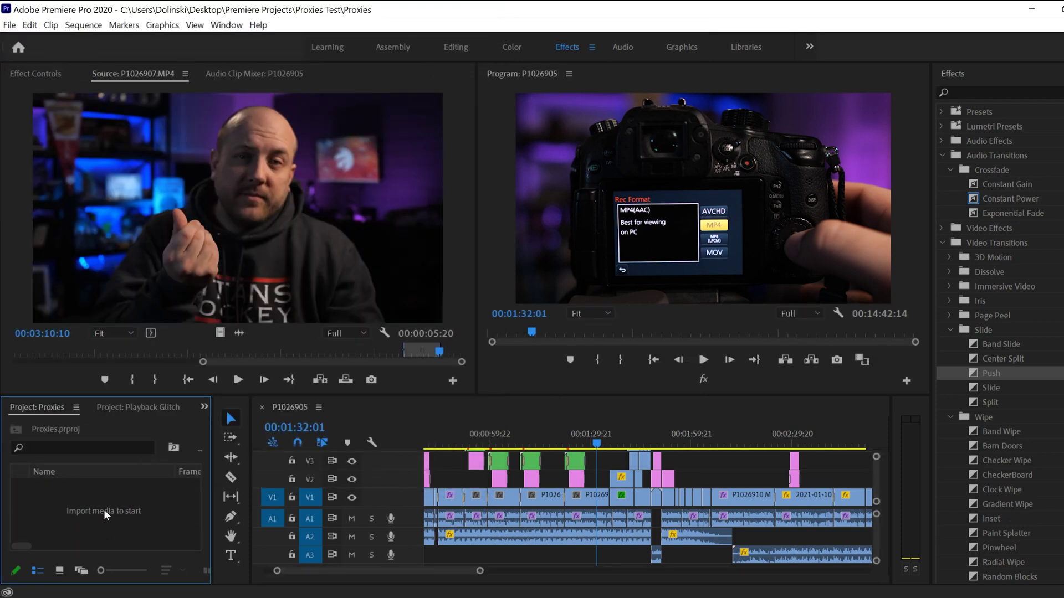
Step: Import clips P1026867 to P1026870 from the LUMIX card's DCIM > 102_PANA folder
left_click(9, 25)
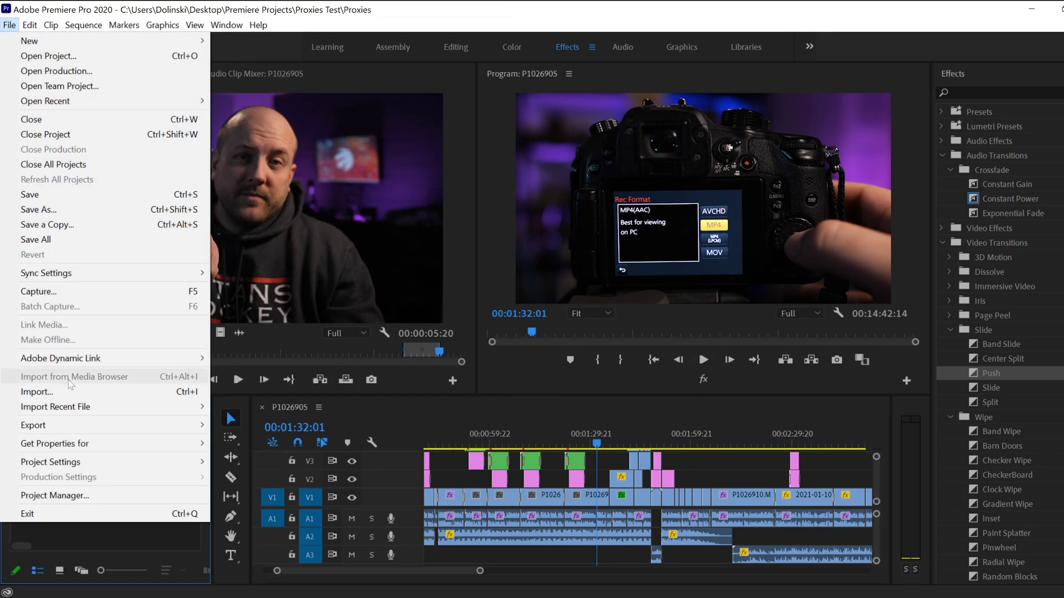
left_click(94, 392)
left_click(56, 401)
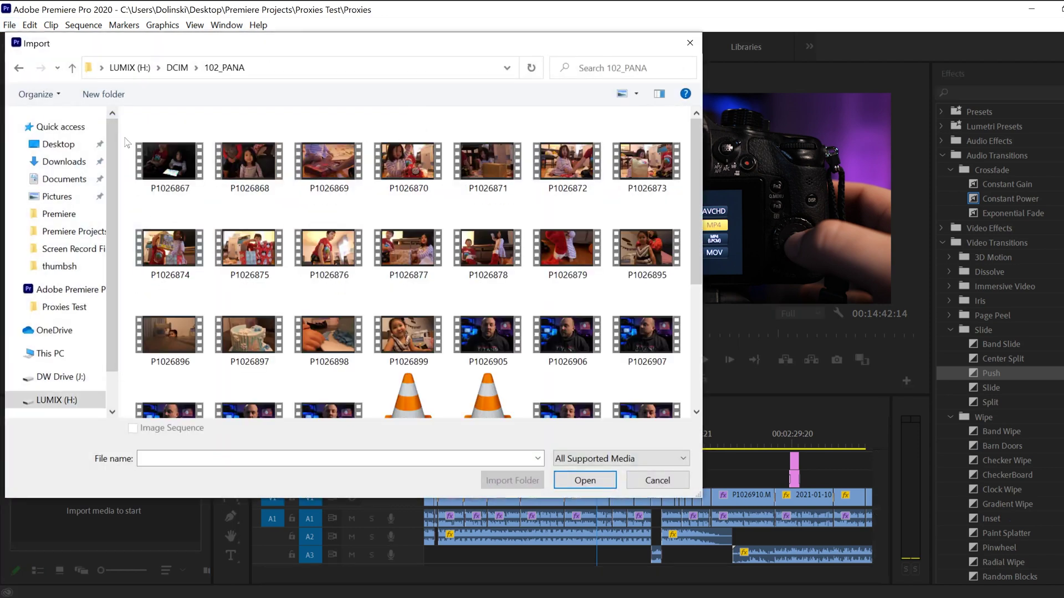
left_click_drag(128, 141, 387, 189)
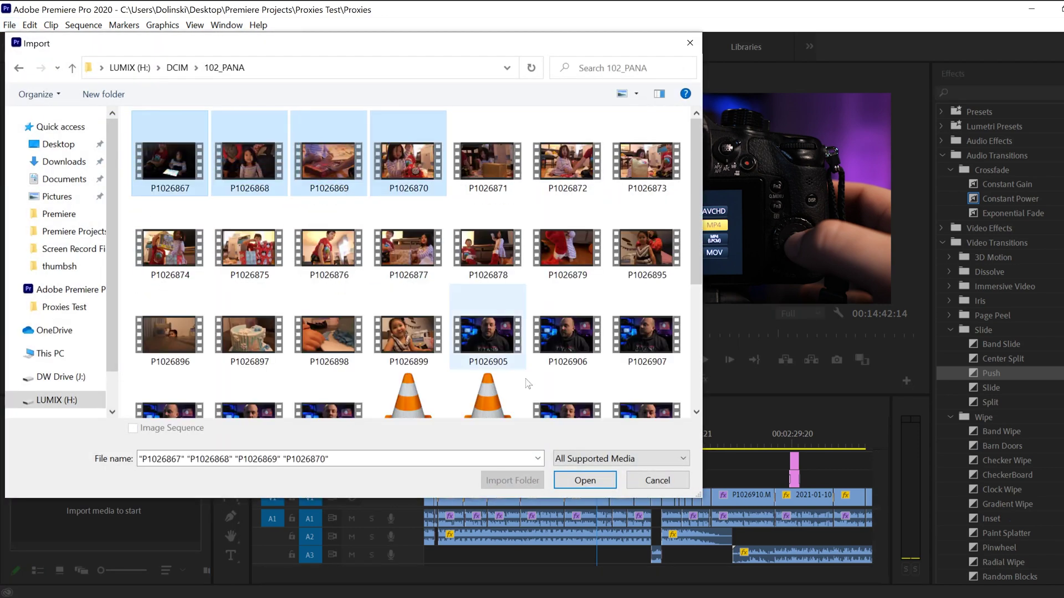
left_click(585, 480)
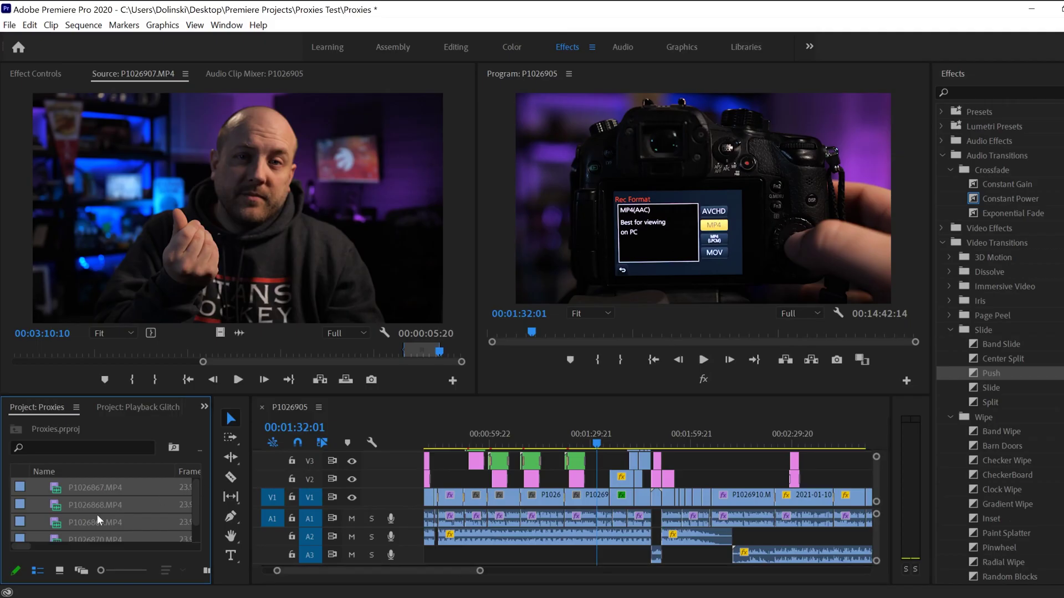
left_click(100, 522)
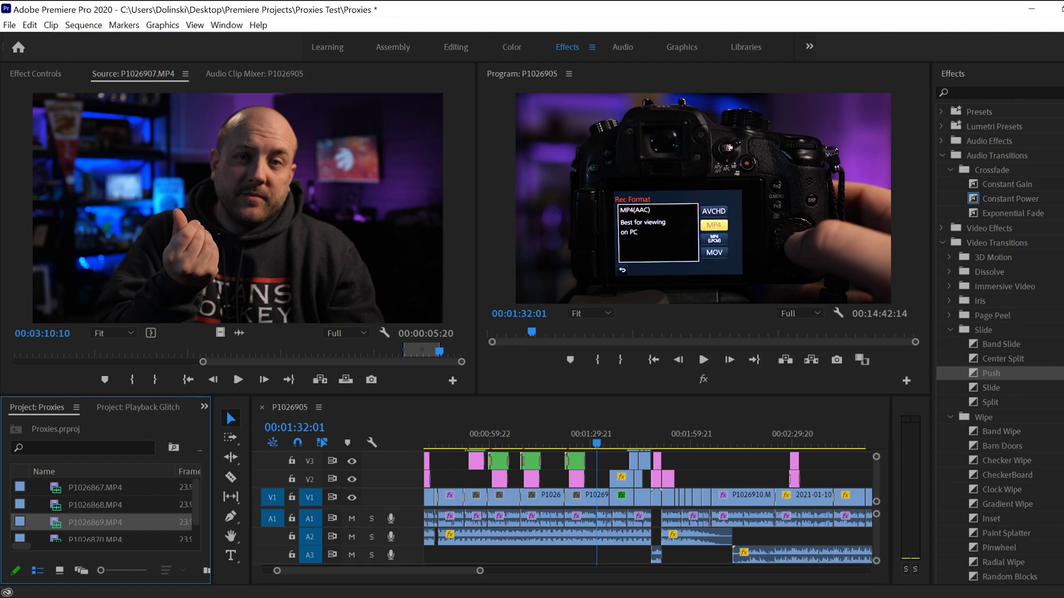
key("alt+Tab")
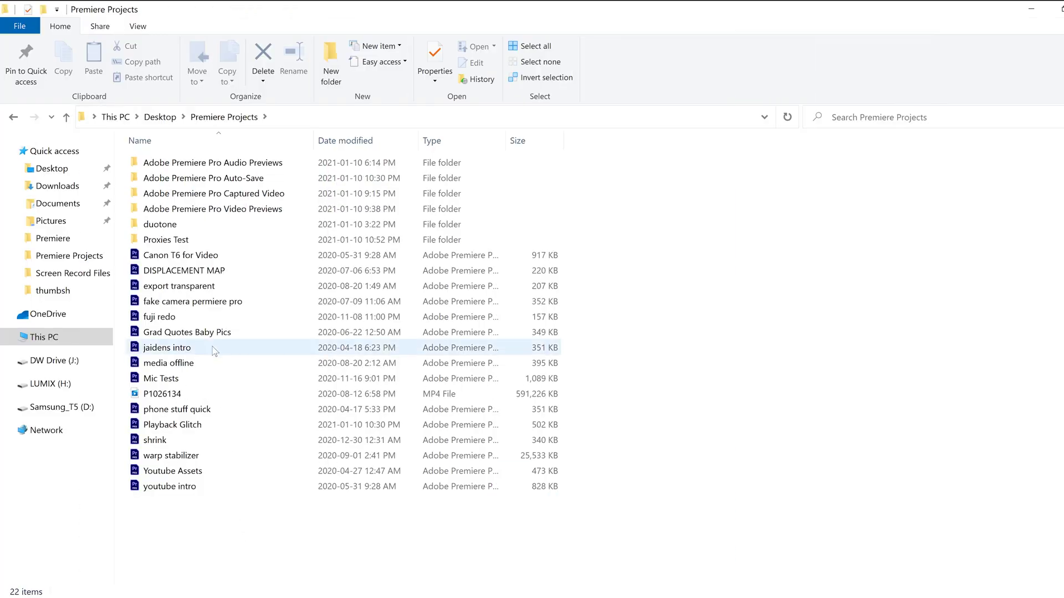
Step: Open the Proxies Test folder, select its four _Proxy videos, and return to Premiere Pro
left_click(170, 243)
double_click(170, 242)
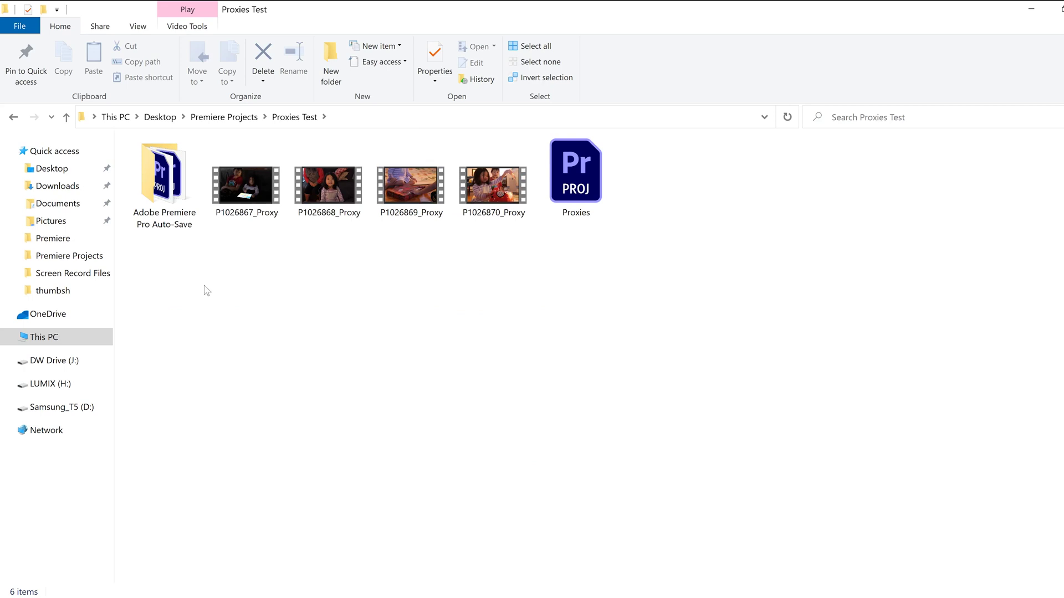
left_click_drag(249, 277, 528, 158)
key("alt+Tab")
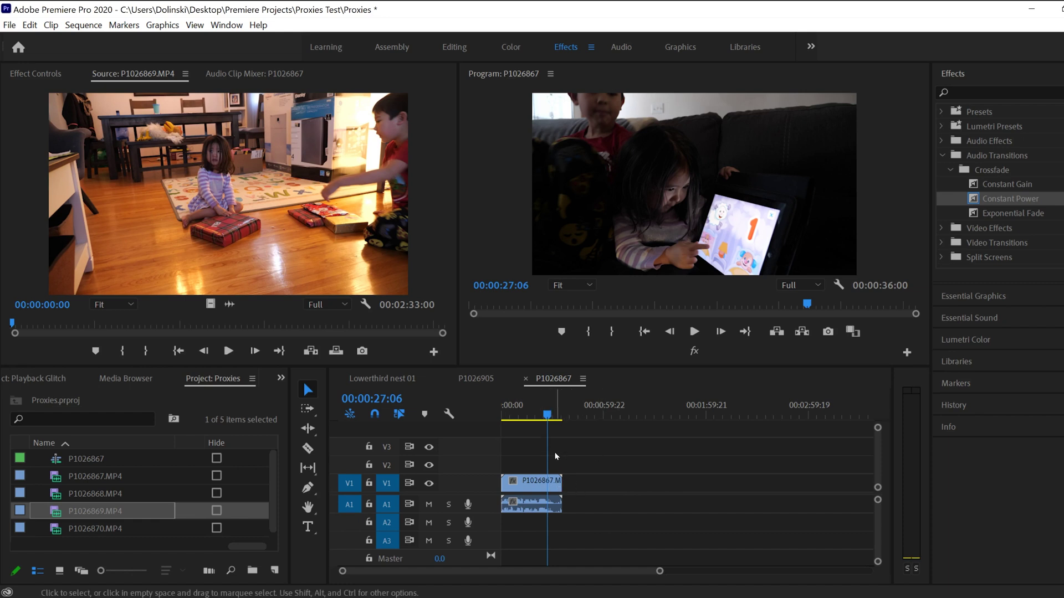
Step: Turn on the Proxy property in Metadata Display so it appears as a Project panel column
right_click(143, 450)
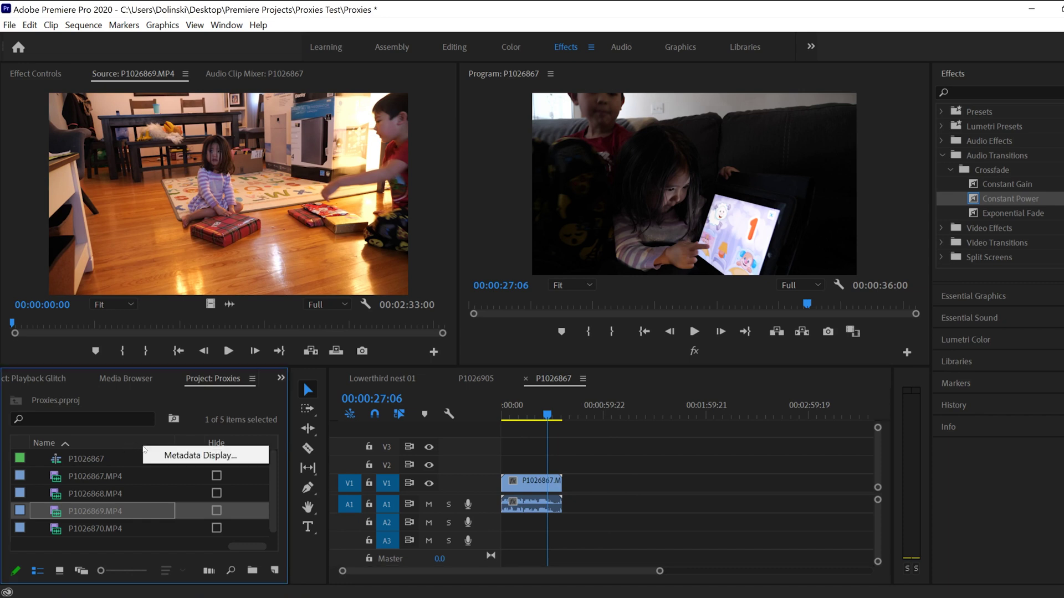
left_click(192, 456)
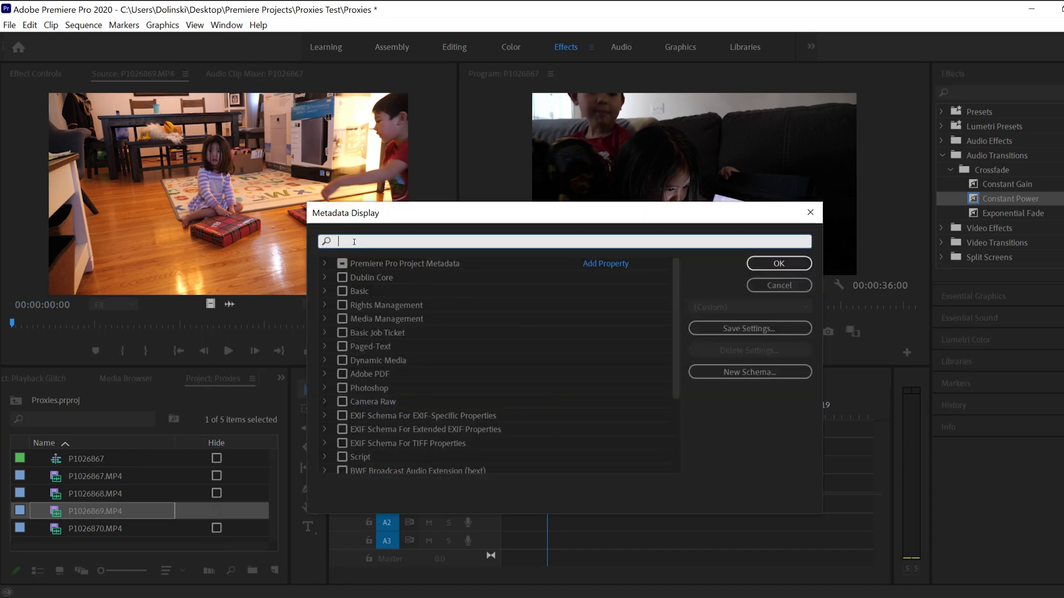
type("proxy")
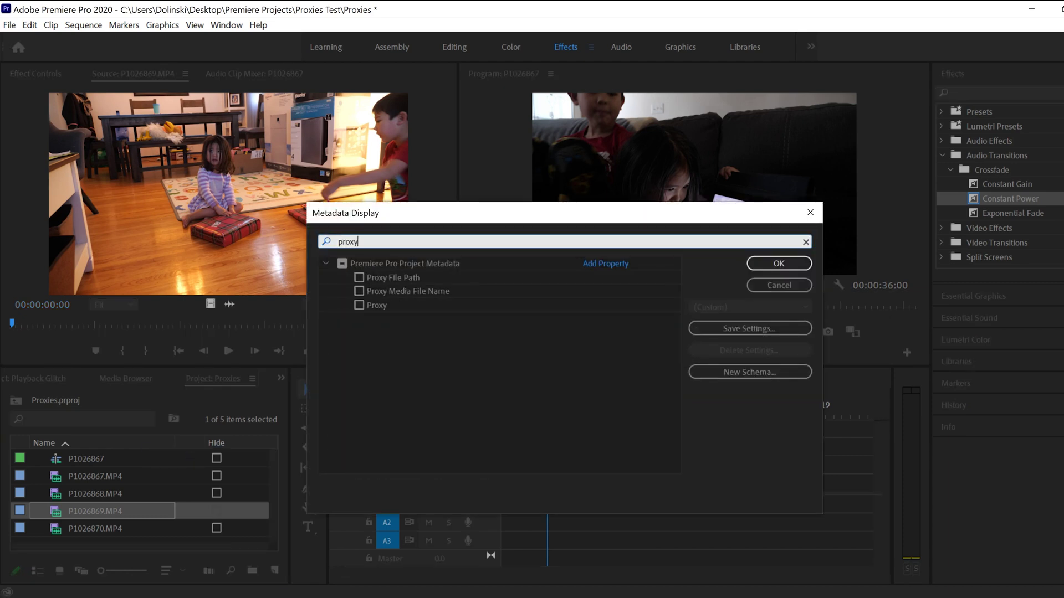
left_click(359, 306)
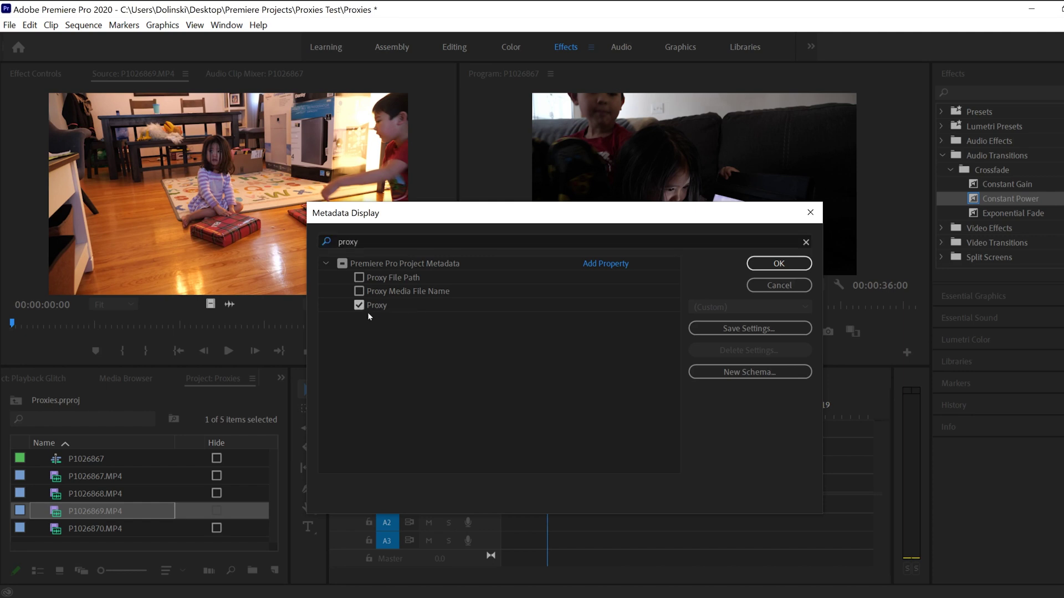
left_click(779, 264)
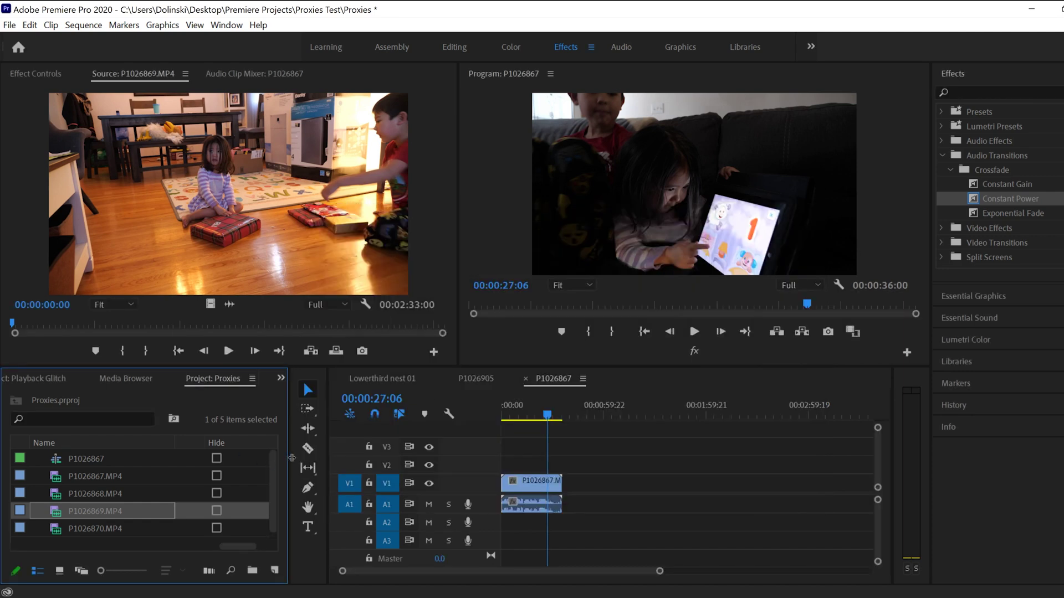
Step: Widen the Project panel to confirm all four MP4 clips show Attached, then narrow it again
left_click_drag(292, 458, 580, 458)
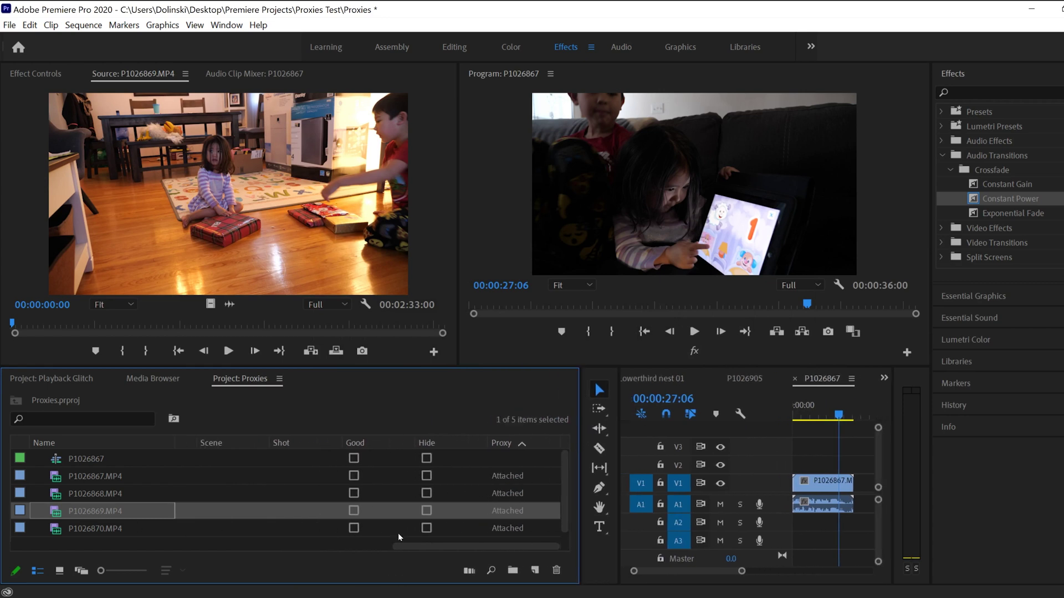
left_click_drag(411, 543, 44, 547)
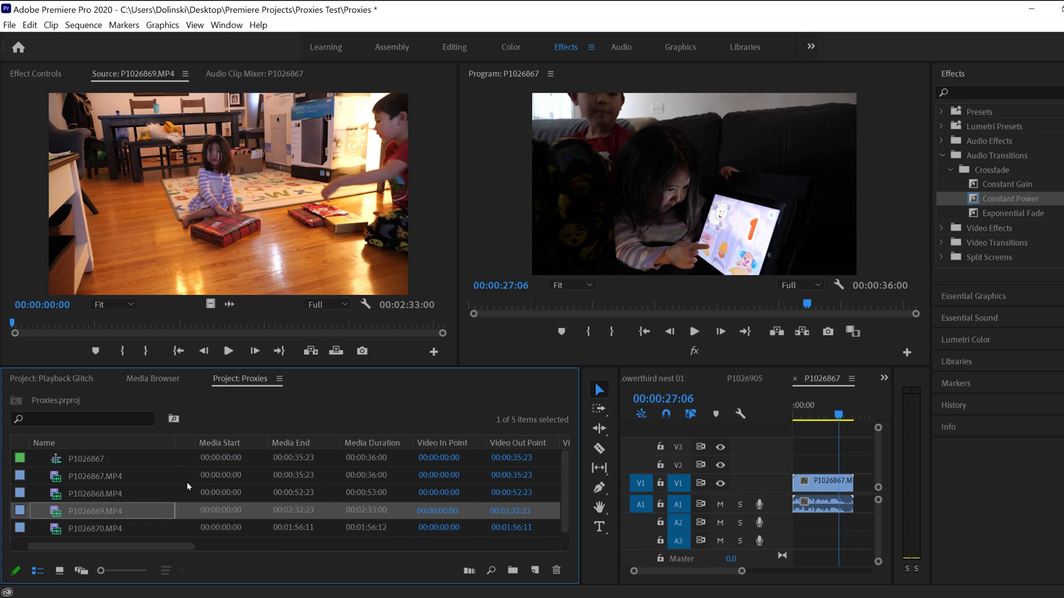
left_click_drag(113, 546, 531, 550)
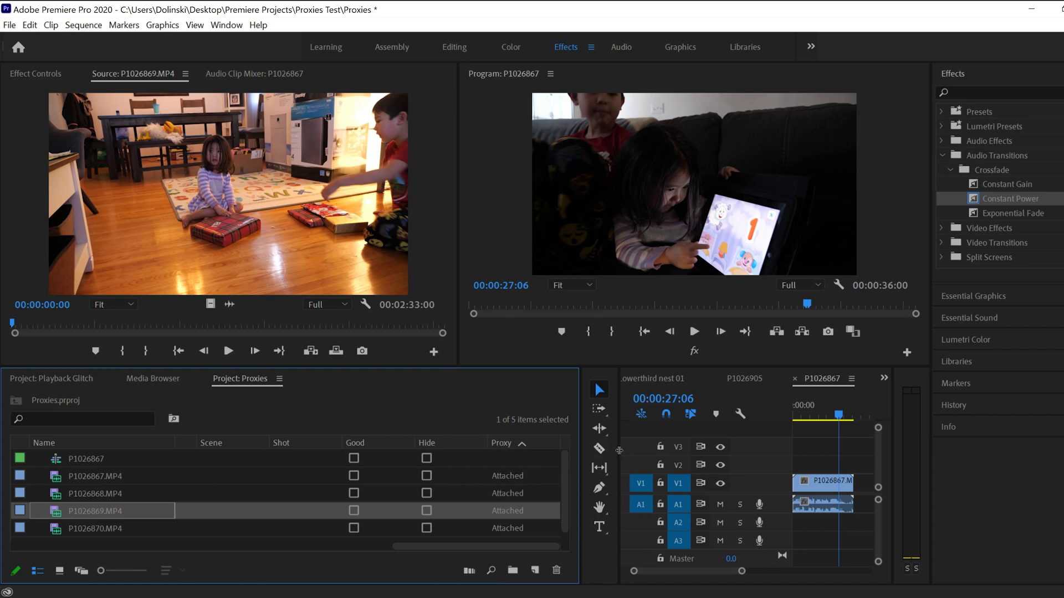
left_click_drag(580, 448, 178, 448)
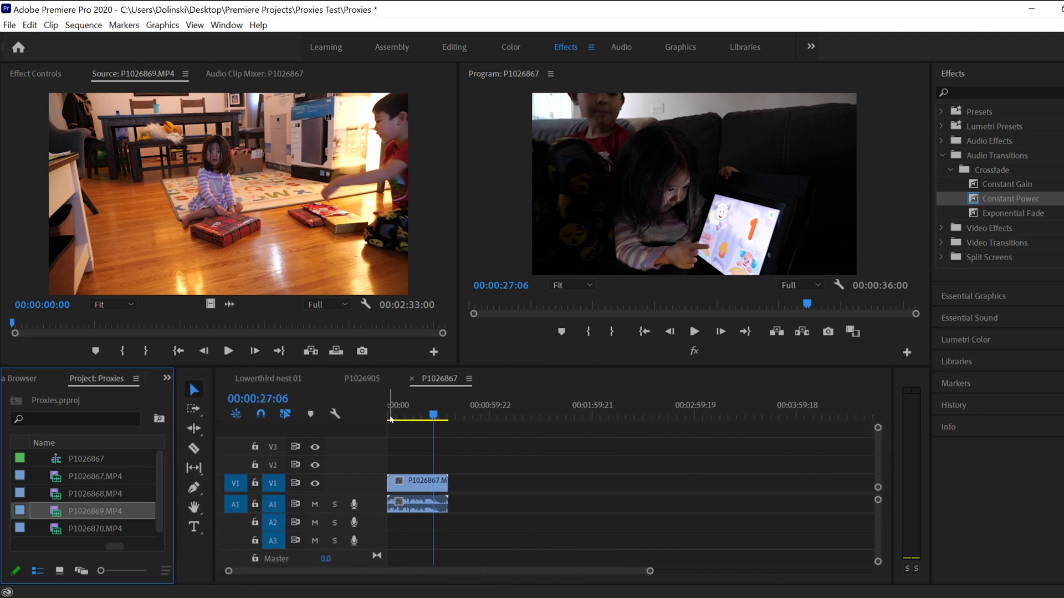
Step: Move the playhead back to 00:00:12:19 on the widened timeline
left_click(428, 413)
left_click_drag(428, 413, 409, 414)
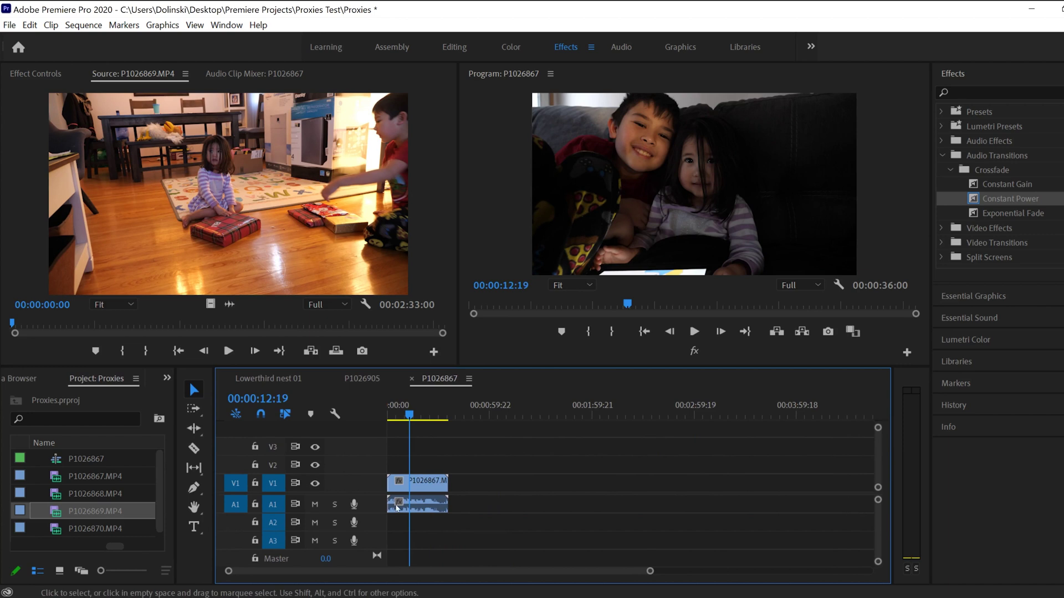
scroll(637, 573, "up", 5)
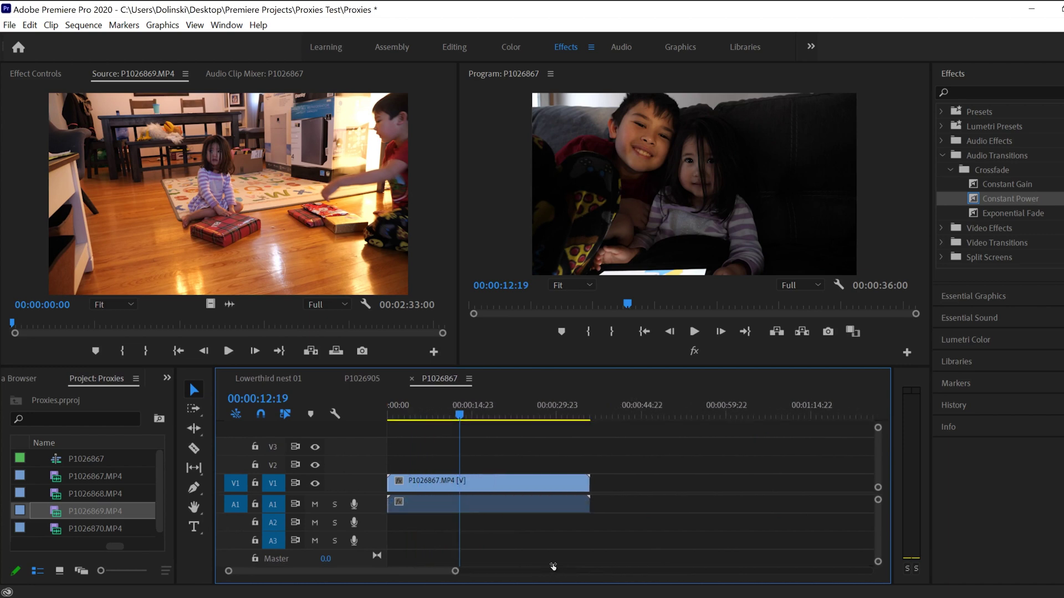
scroll(523, 564, "up", 1)
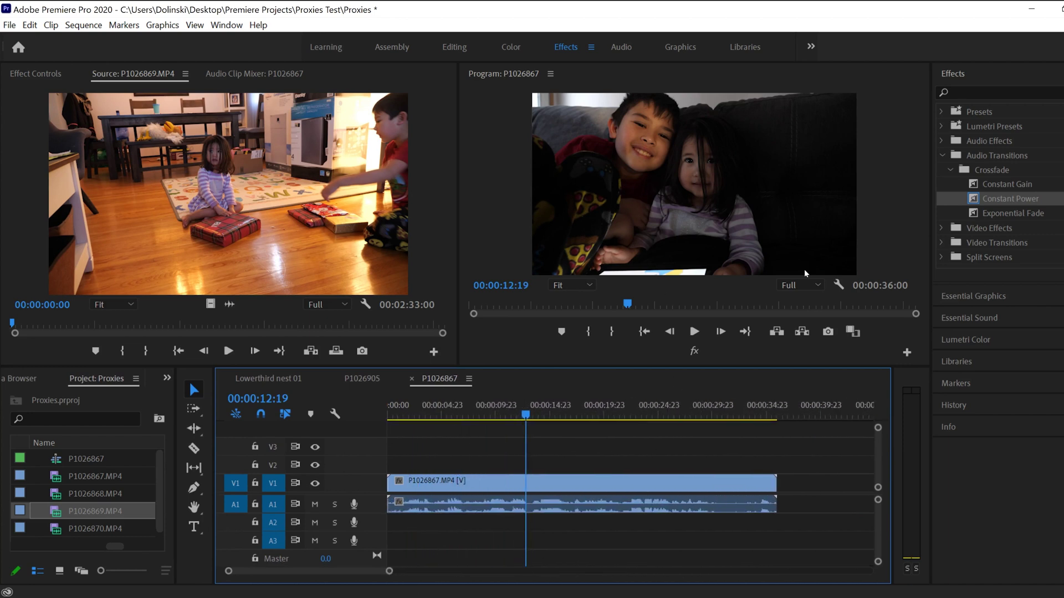
Step: Add the Toggle Proxies button to the Program monitor's button bar
left_click(906, 354)
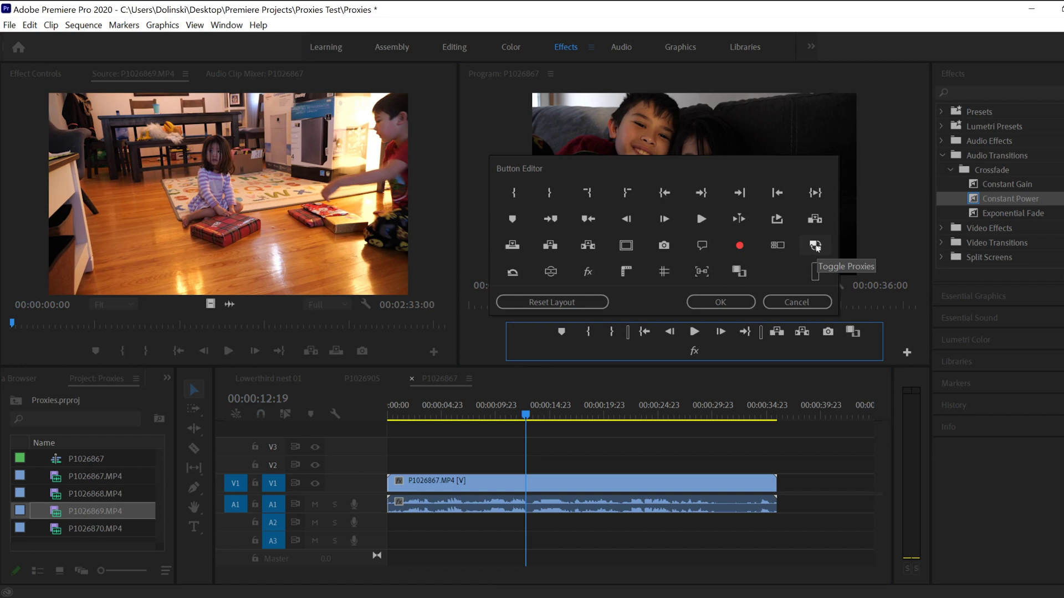
left_click_drag(815, 245, 721, 350)
left_click(716, 303)
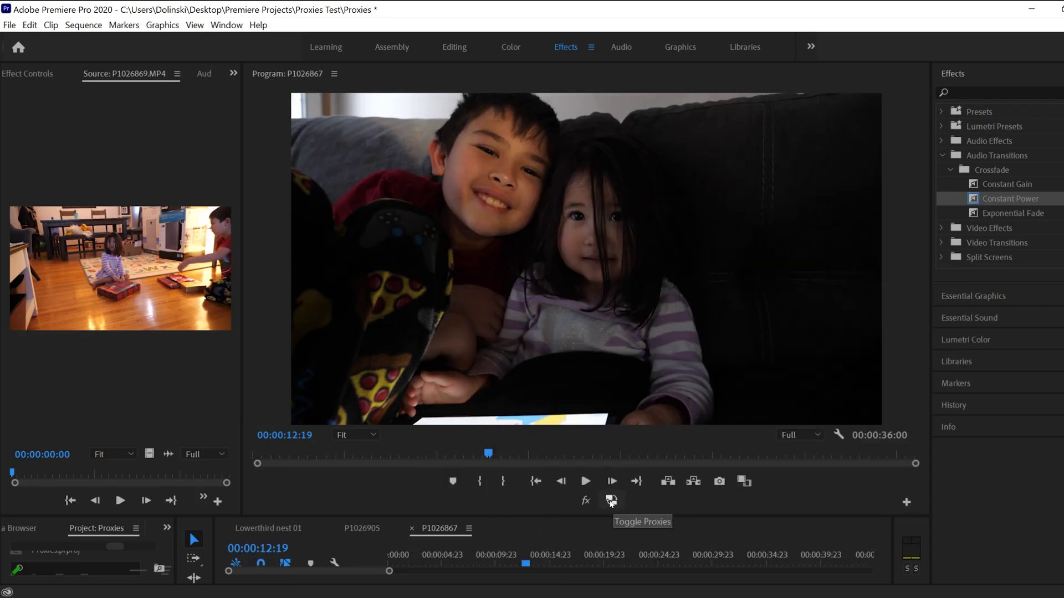
Step: Toggle proxies on and off and scrub the P1026867 sequence on an enlarged timeline
left_click(611, 501)
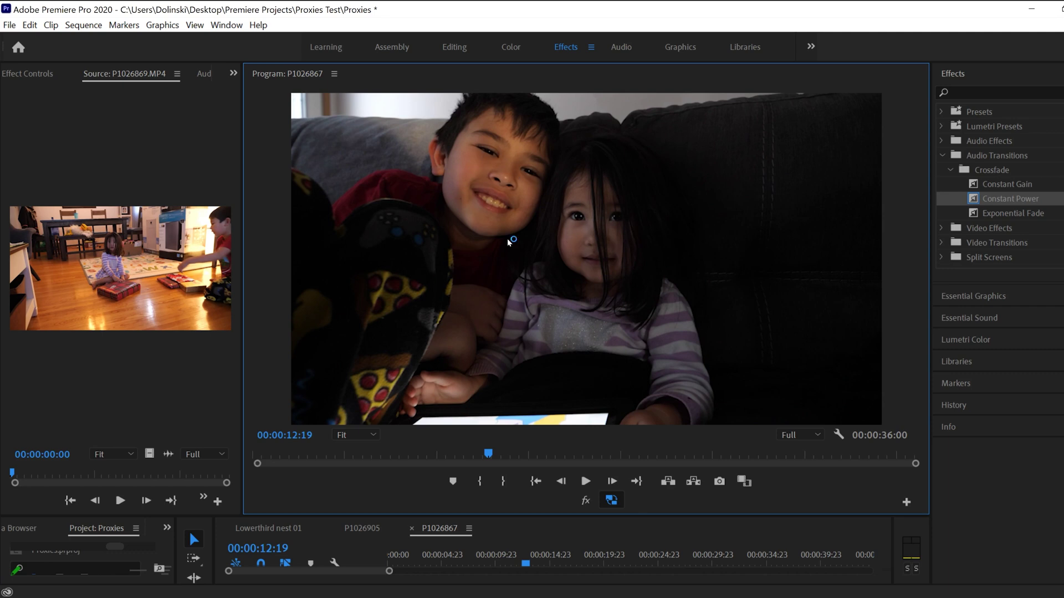
left_click(612, 501)
left_click_drag(591, 516, 609, 361)
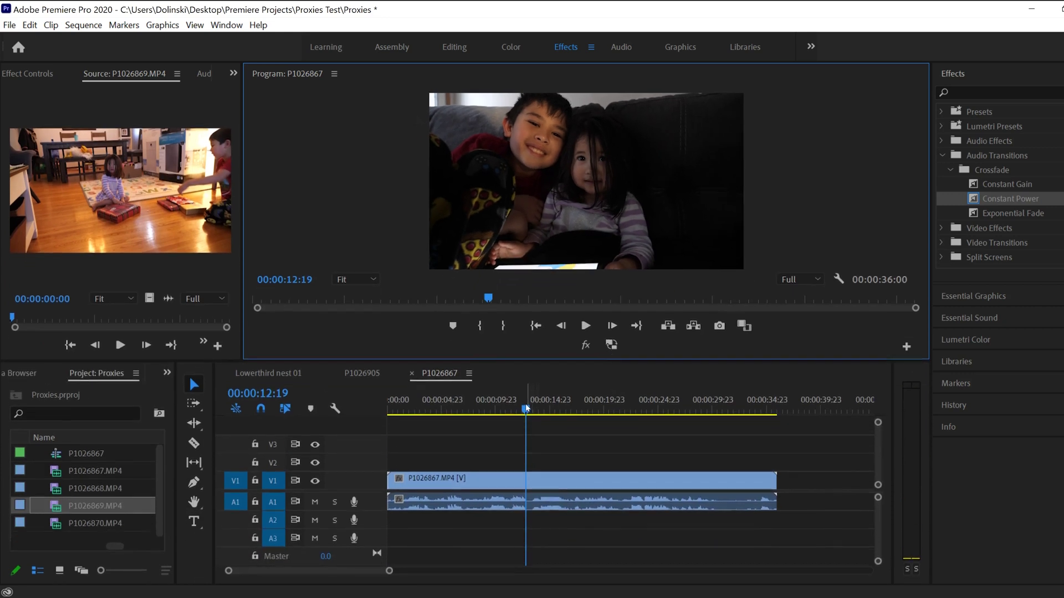
left_click_drag(527, 409, 554, 410)
Step: Scrub and play the sequence from 00:00:15:09 with proxies on, then switch proxies off
left_click(611, 345)
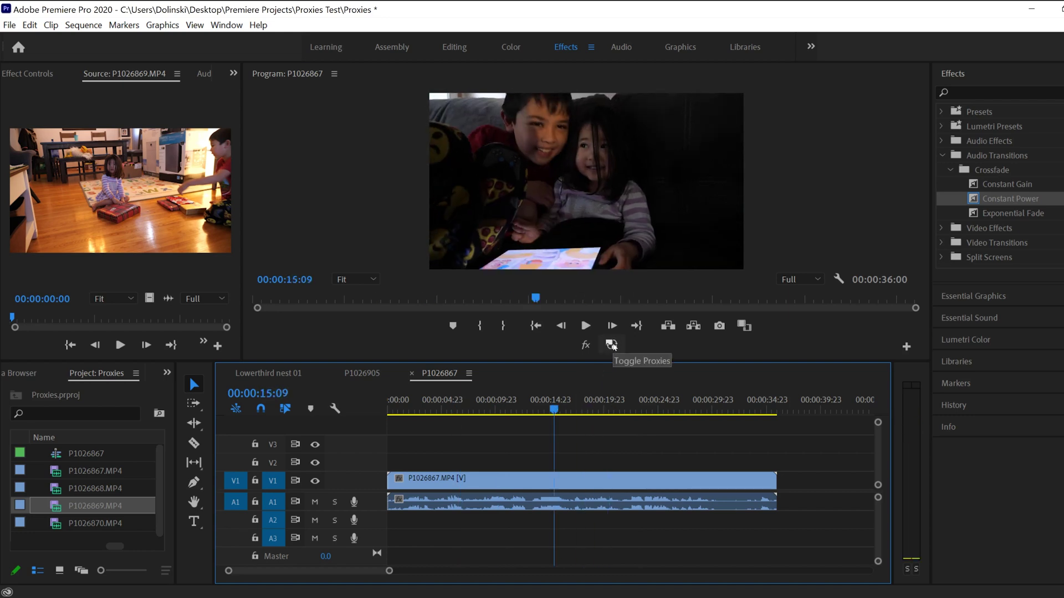
left_click_drag(556, 411, 488, 452)
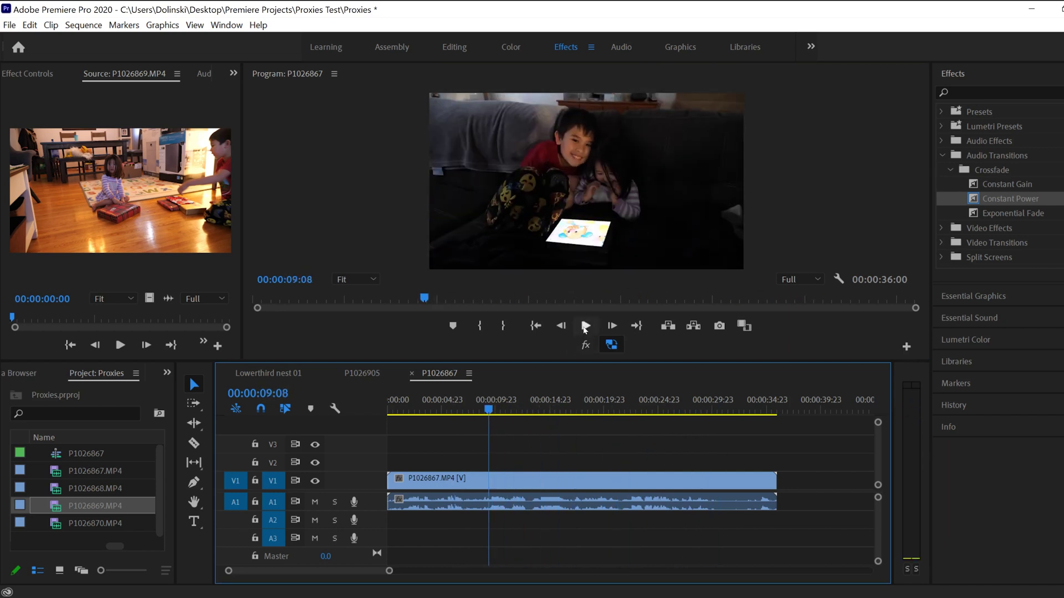
left_click(585, 327)
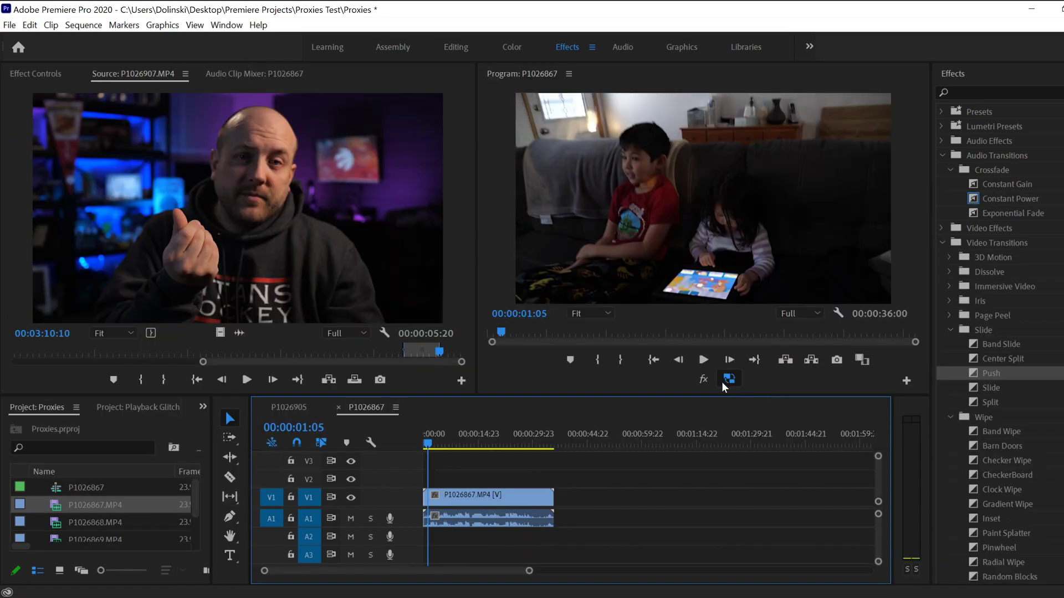
left_click(728, 380)
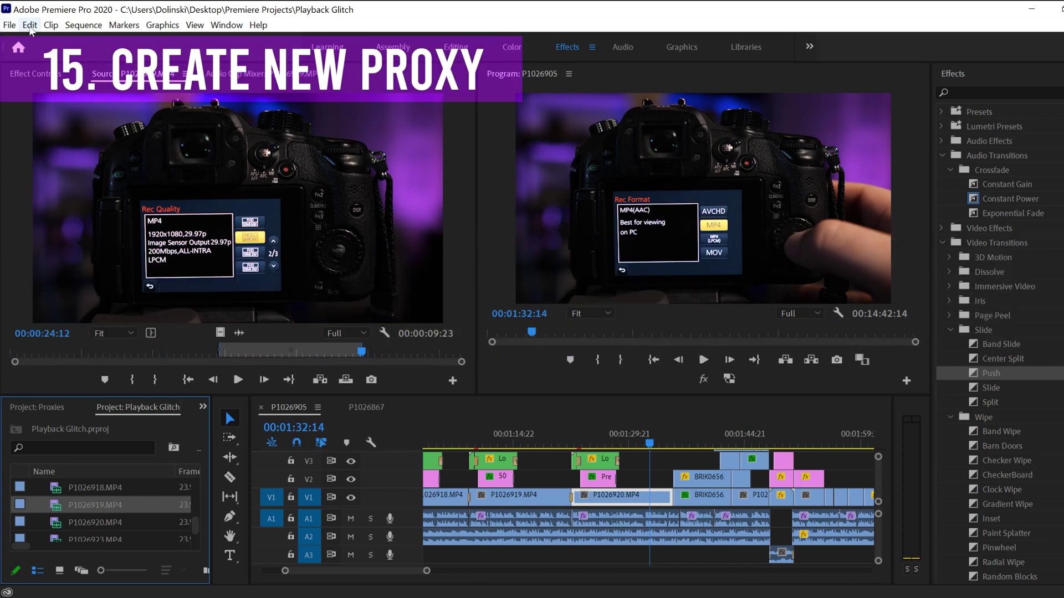
Step: Create proxies for clip P1026919.MP4 from its Proxy context menu
right_click(58, 507)
mouse_move(129, 429)
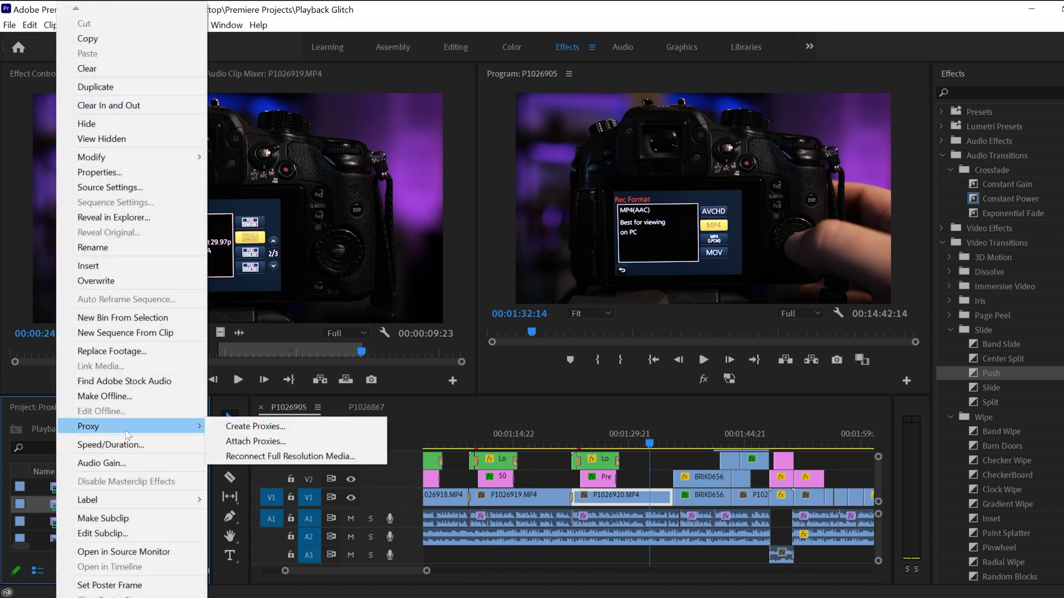
left_click(270, 429)
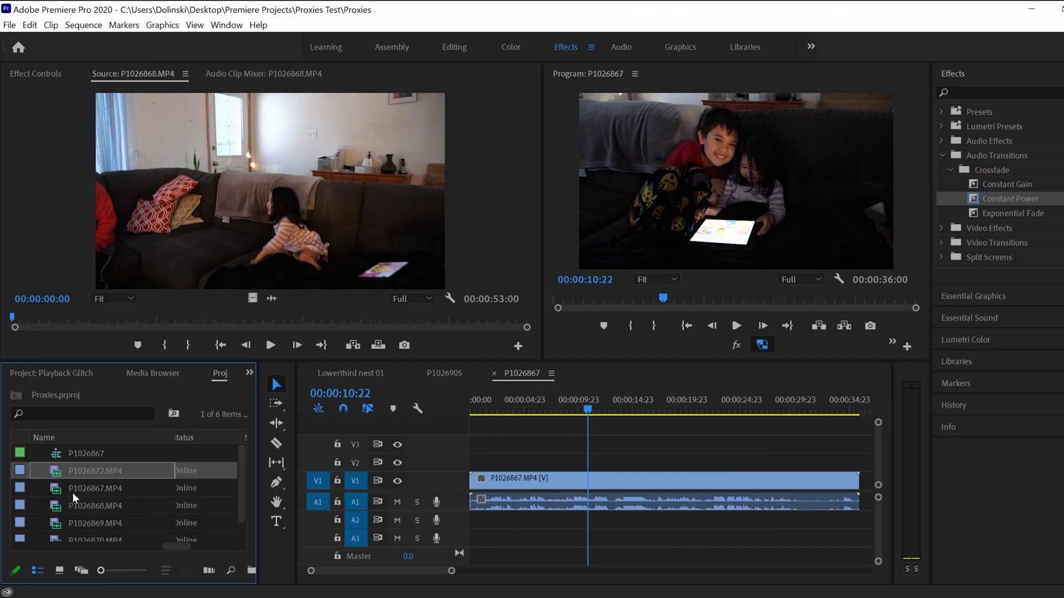
Step: Attach an existing proxy file to clip P1026868.MP4 via Proxy > Attach Proxies
left_click(101, 505)
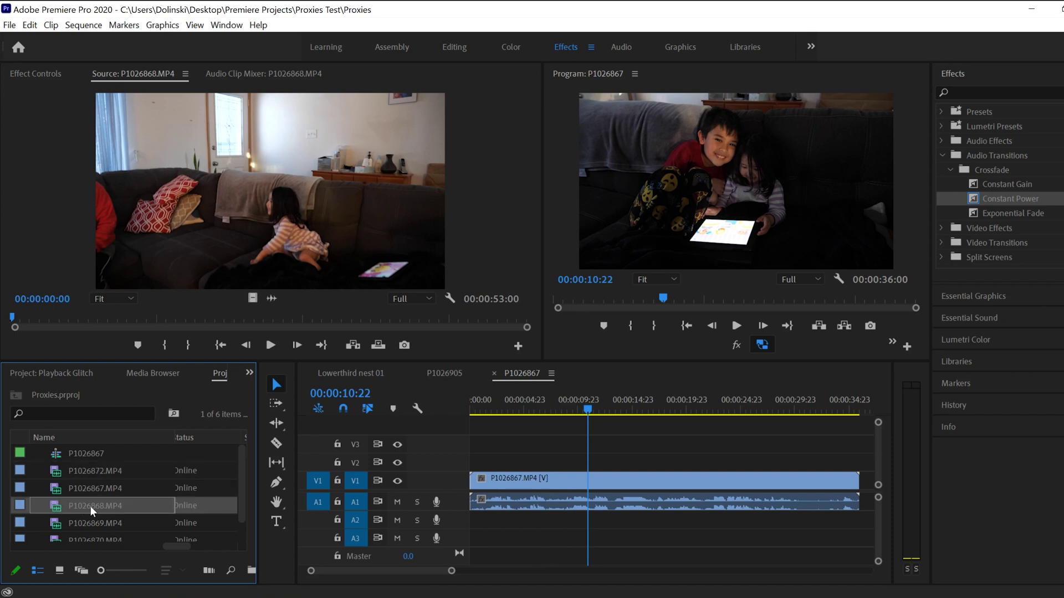
right_click(88, 506)
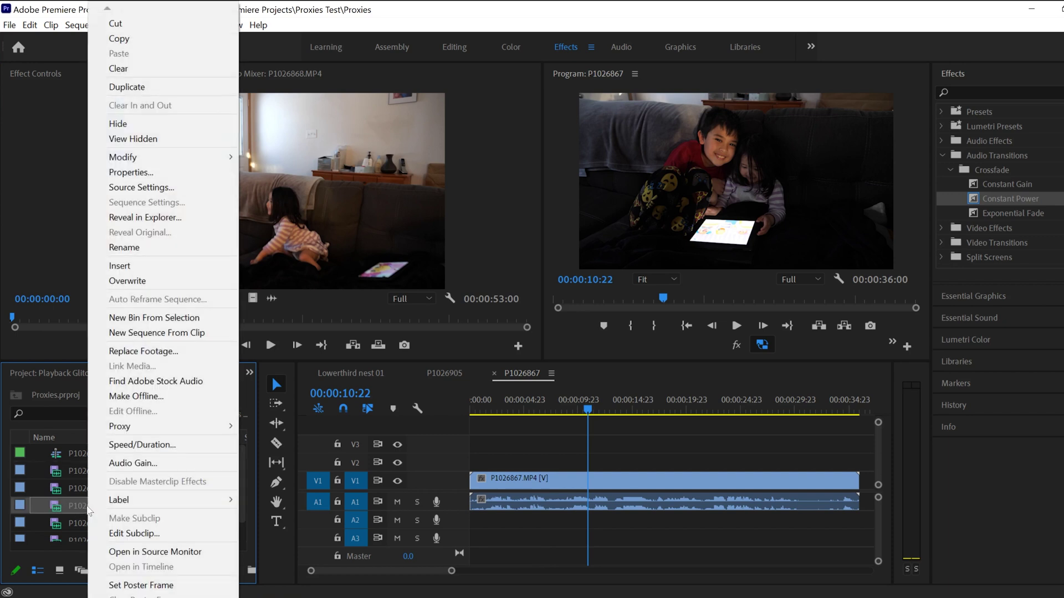
mouse_move(228, 425)
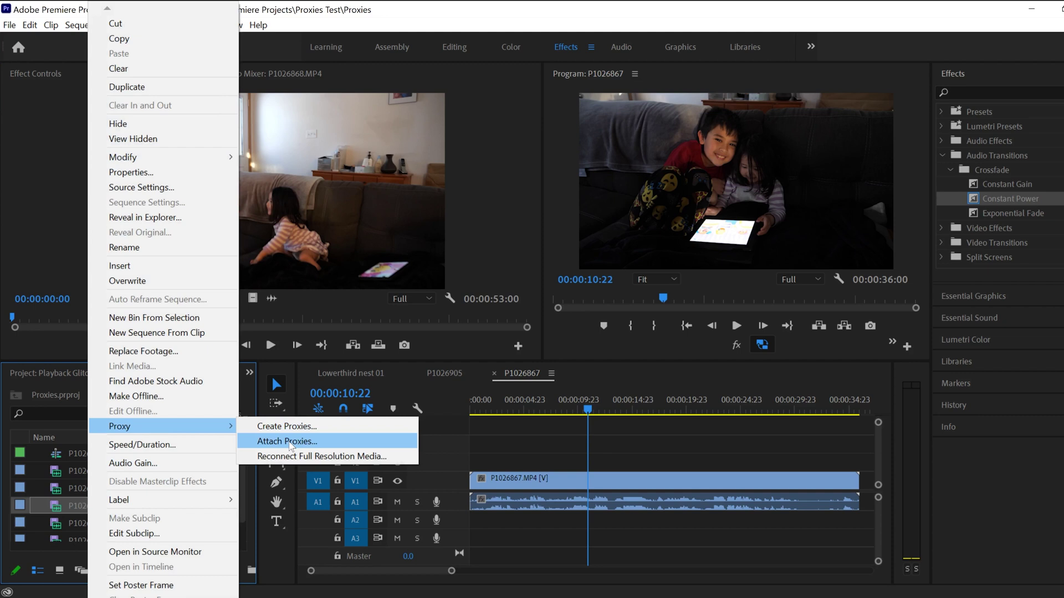
left_click(285, 441)
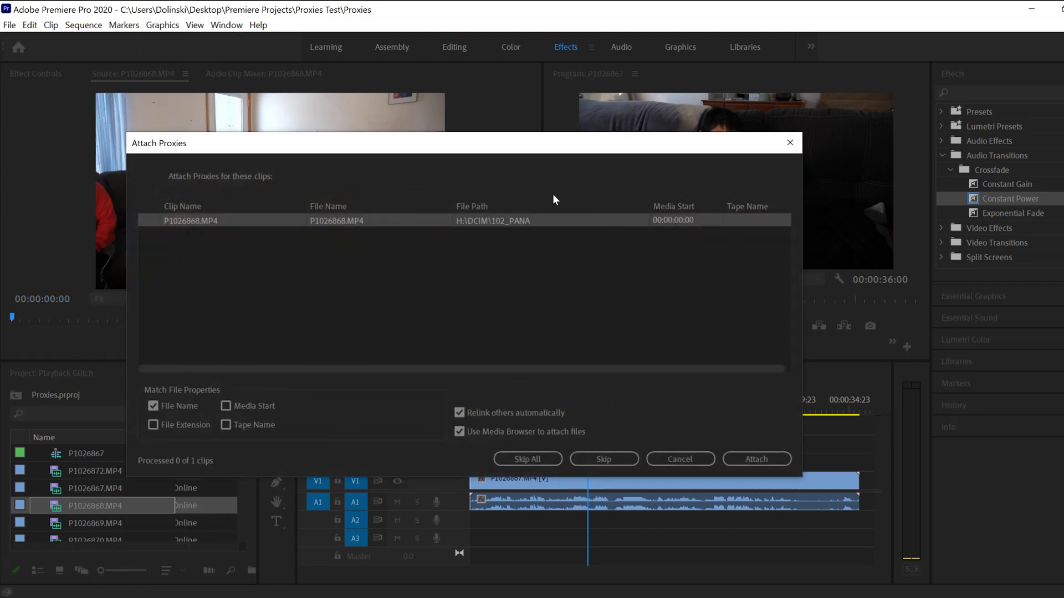
left_click(757, 459)
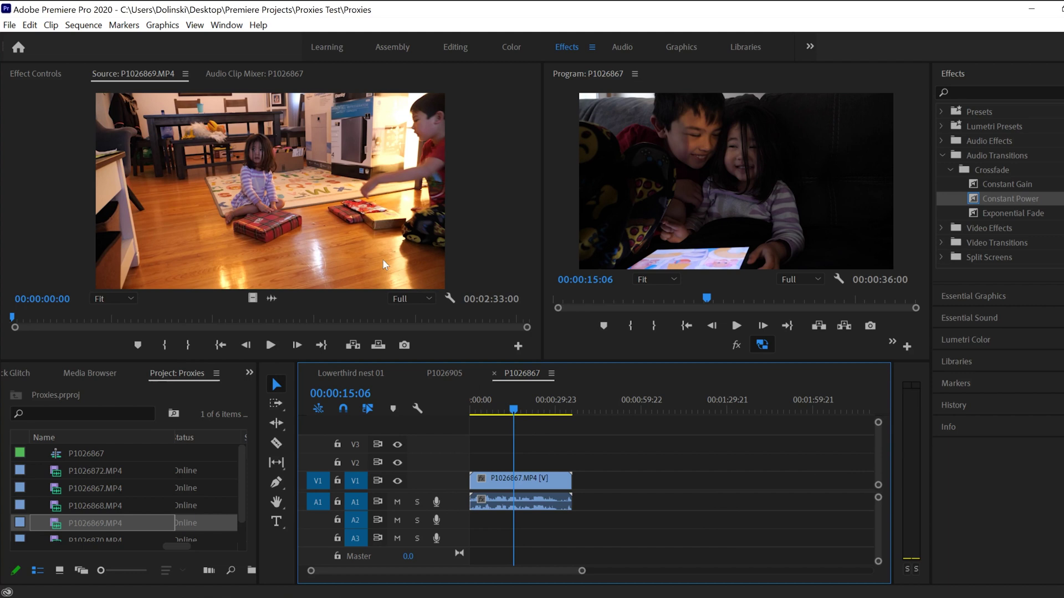
Step: Open the Media preferences showing hardware accelerated encoding and decoding enabled
left_click(30, 25)
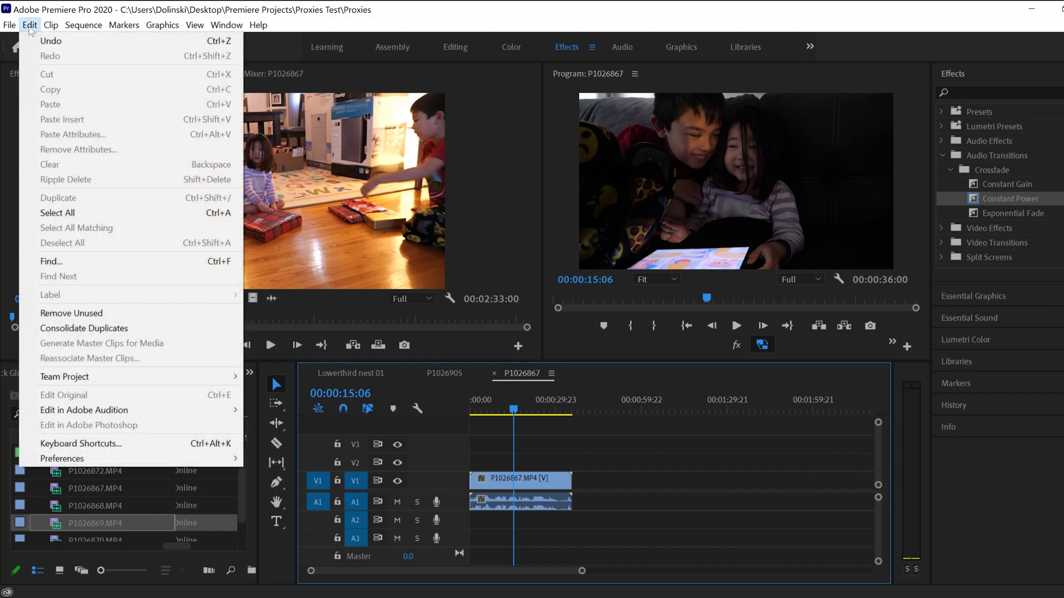
mouse_move(237, 459)
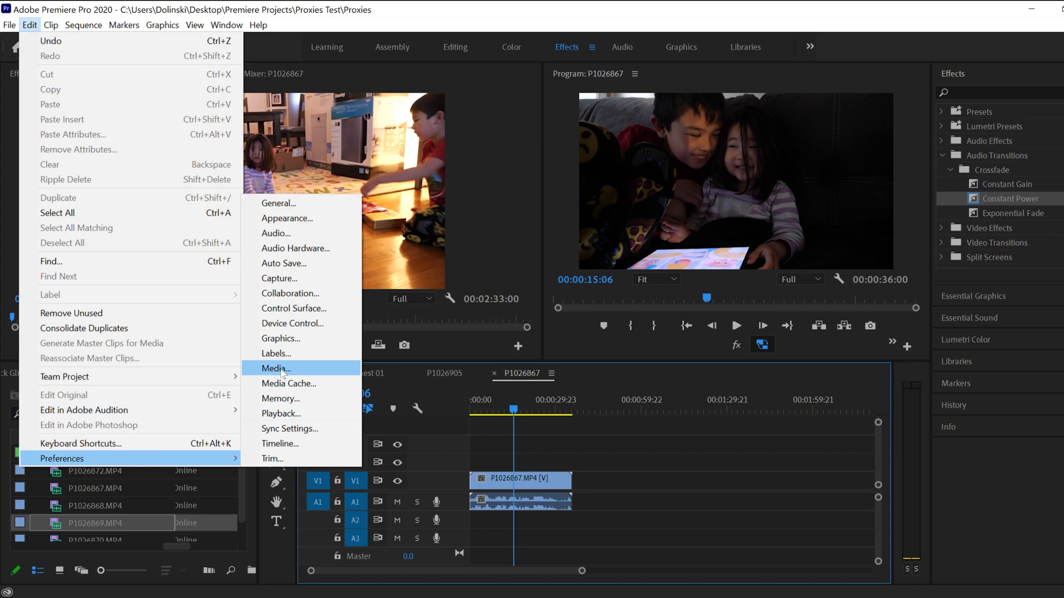
left_click(282, 369)
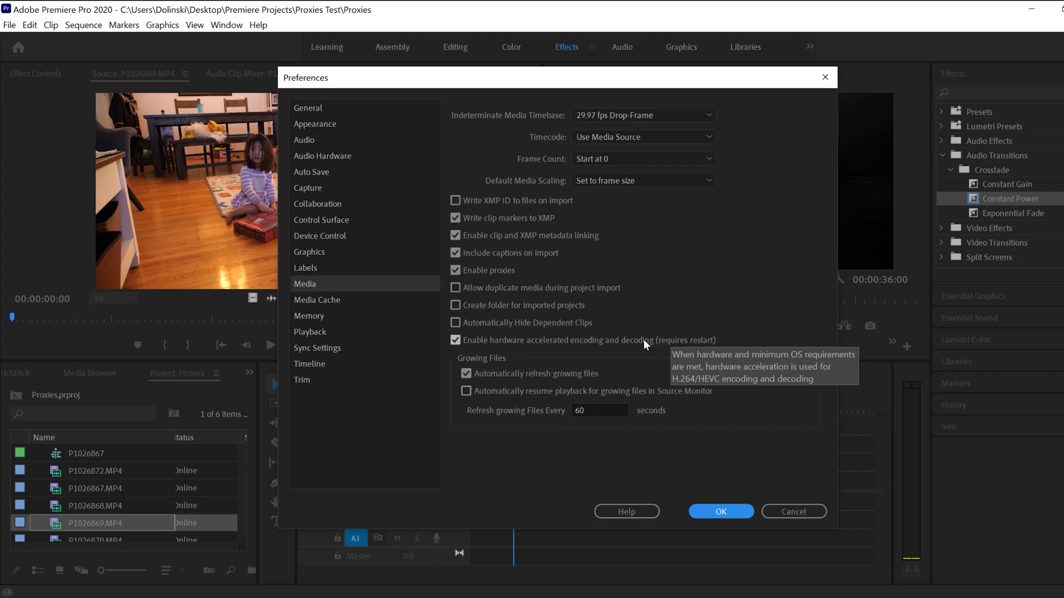
Step: Switch to the Media Cache page, with auto-delete of cache files older than 90 days
left_click(317, 300)
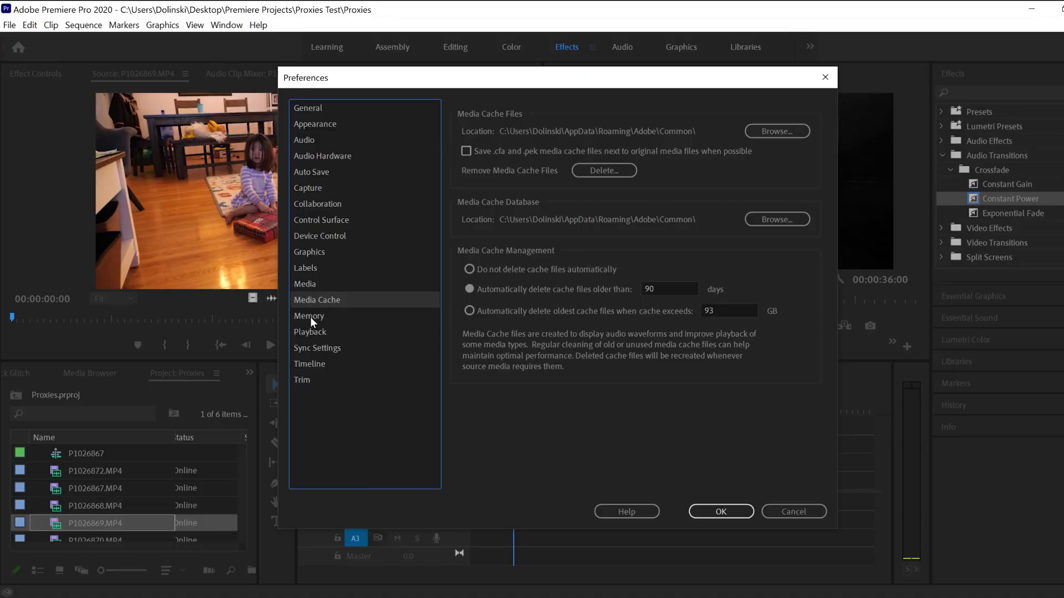
Step: On the Memory page (58 GB available), set Optimize rendering for to Performance
left_click(308, 317)
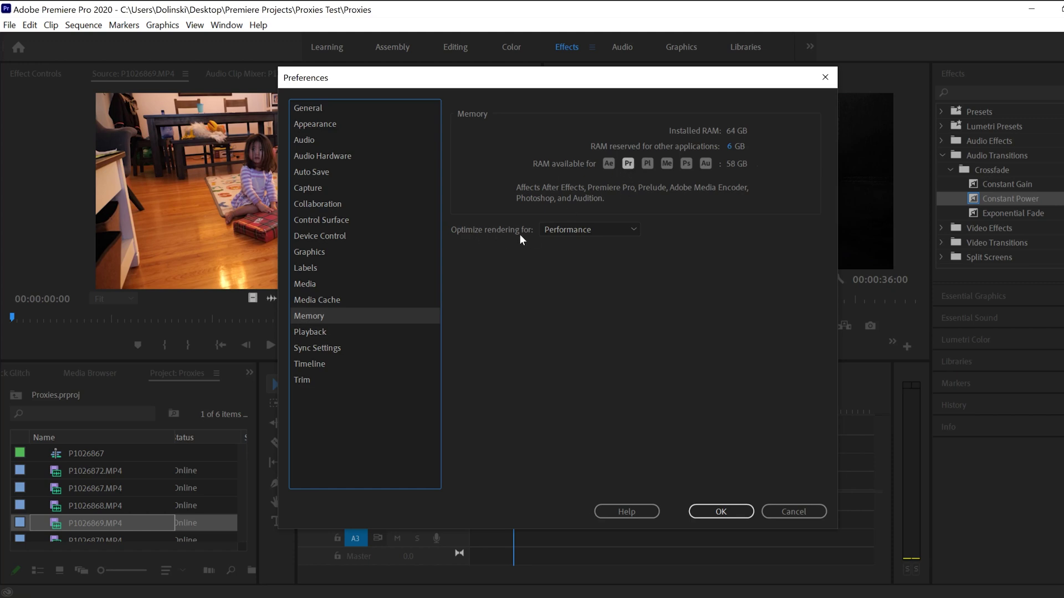
left_click(633, 229)
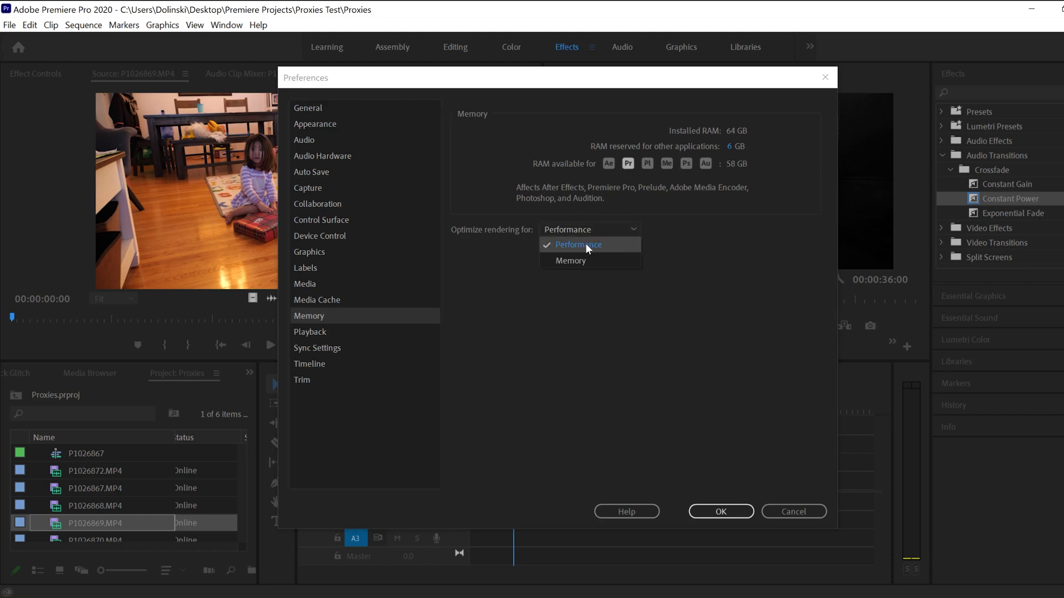
left_click(685, 247)
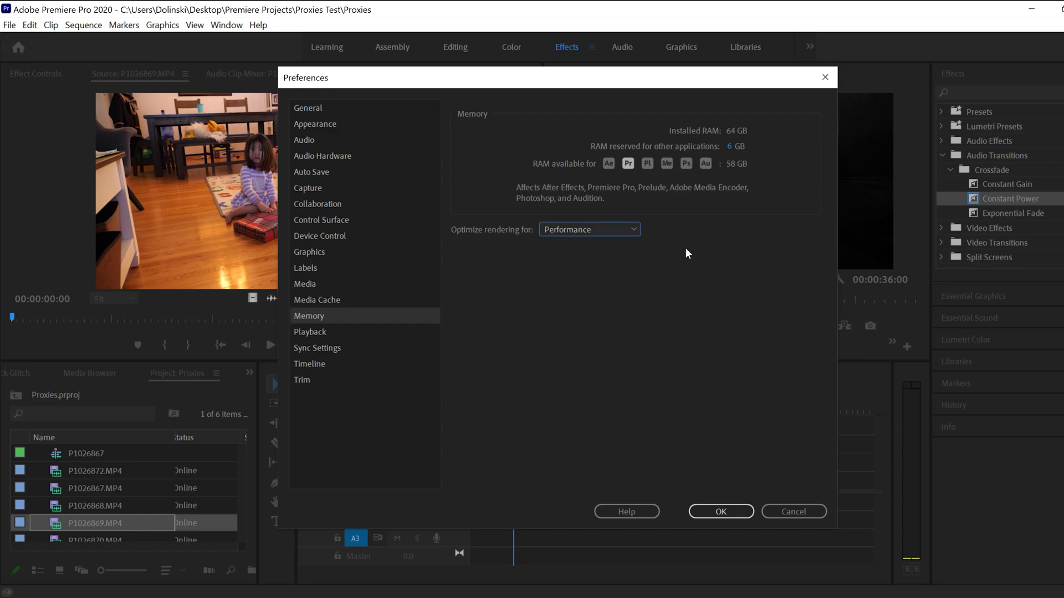